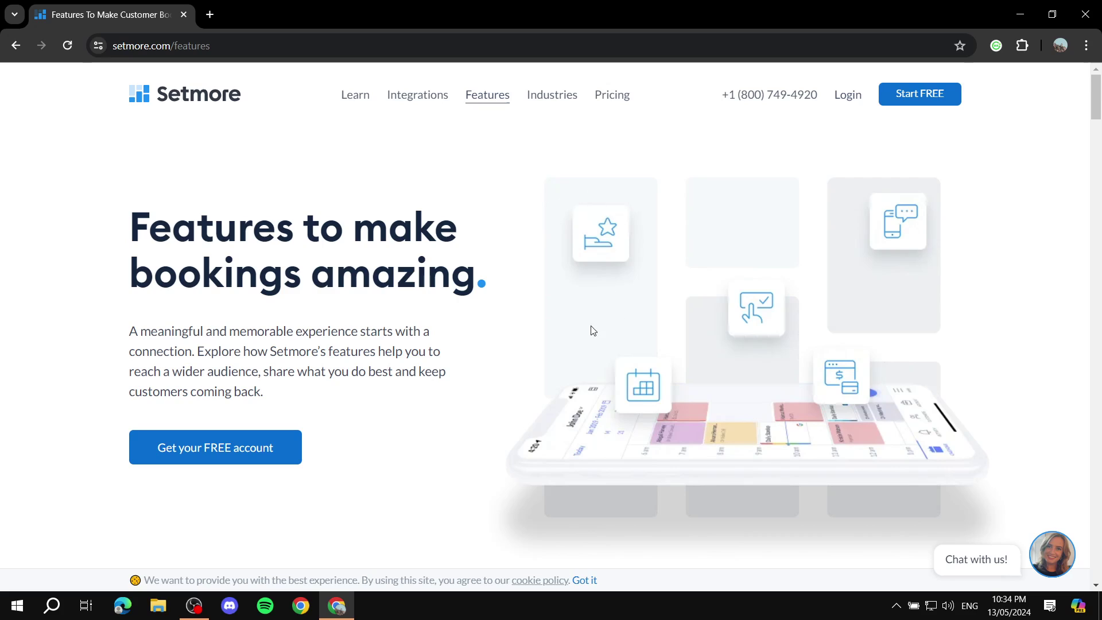
# - Open Setmore's pricing plans page from the top navigation
pyautogui.moveTo(614, 98)
pyautogui.scroll(-1, 293, 320)
pyautogui.scroll(1, 504, 368)
pyautogui.click(614, 96)
pyautogui.scroll(-2, 683, 237)
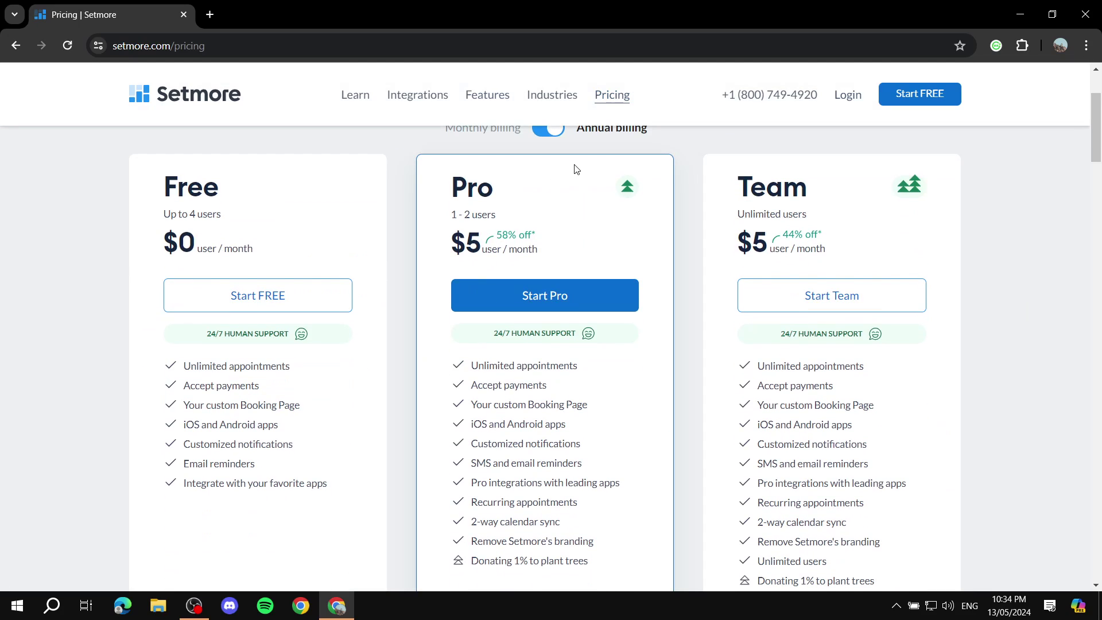
pyautogui.scroll(1, 658, 191)
# - Switch plans to monthly billing: Free $0, Pro $12, Team $9 per user
pyautogui.click(551, 201)
pyautogui.scroll(-1, 647, 249)
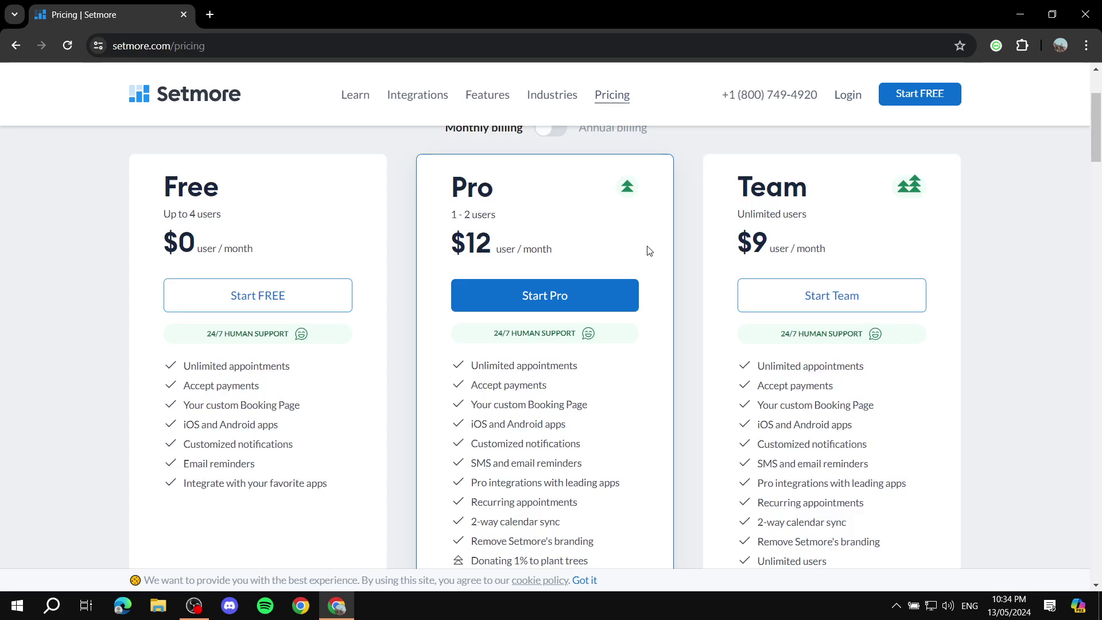
pyautogui.scroll(-1, 549, 348)
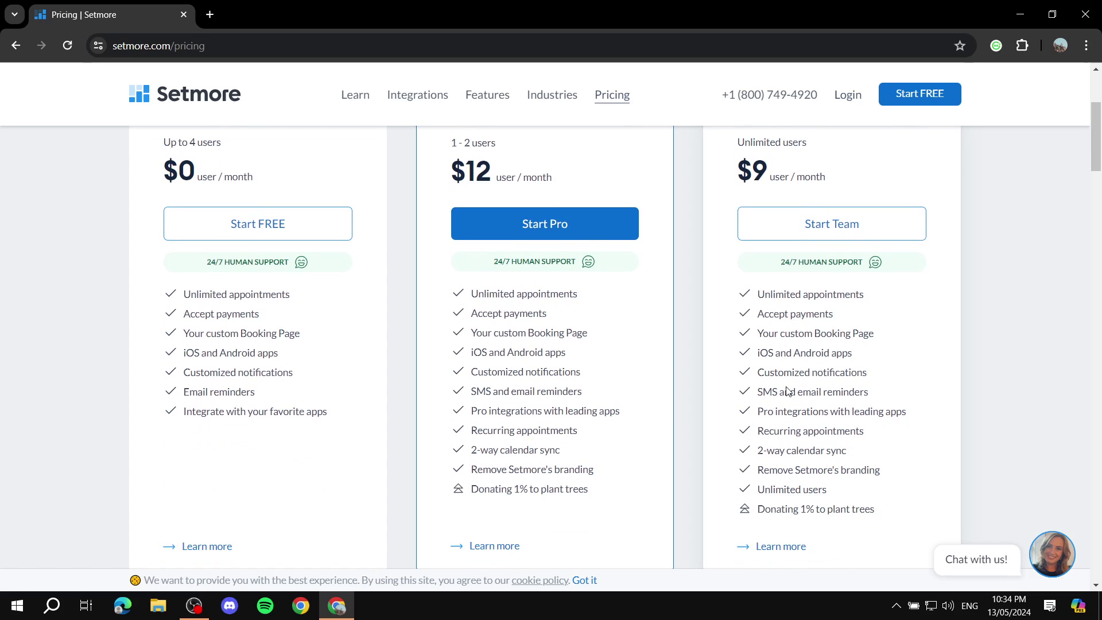
pyautogui.scroll(1, 585, 413)
pyautogui.scroll(2, 660, 391)
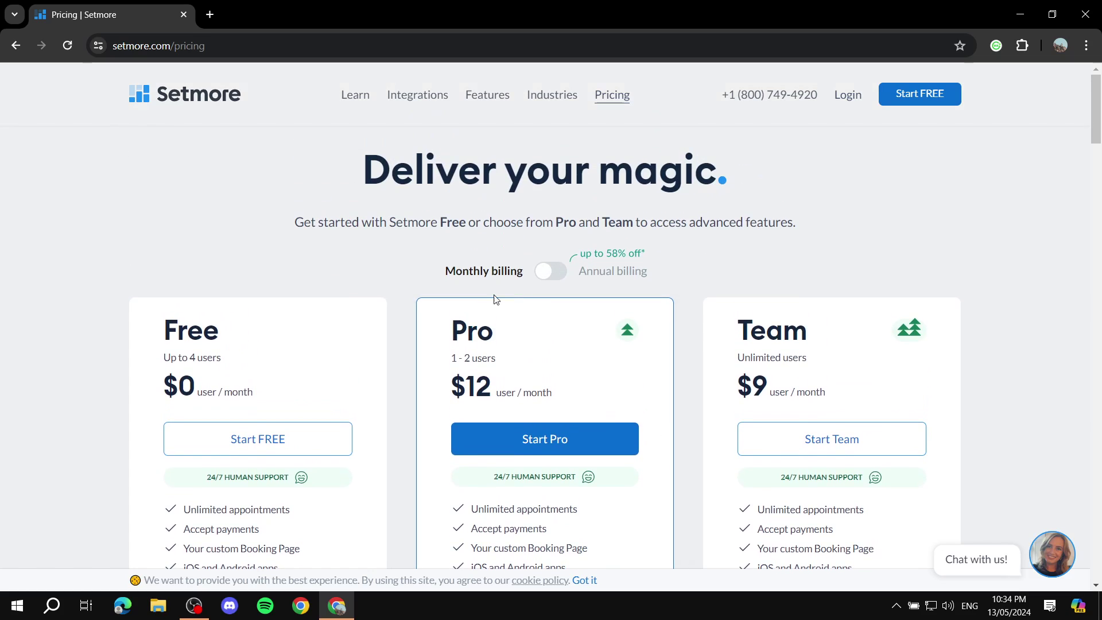
pyautogui.scroll(-2, 591, 402)
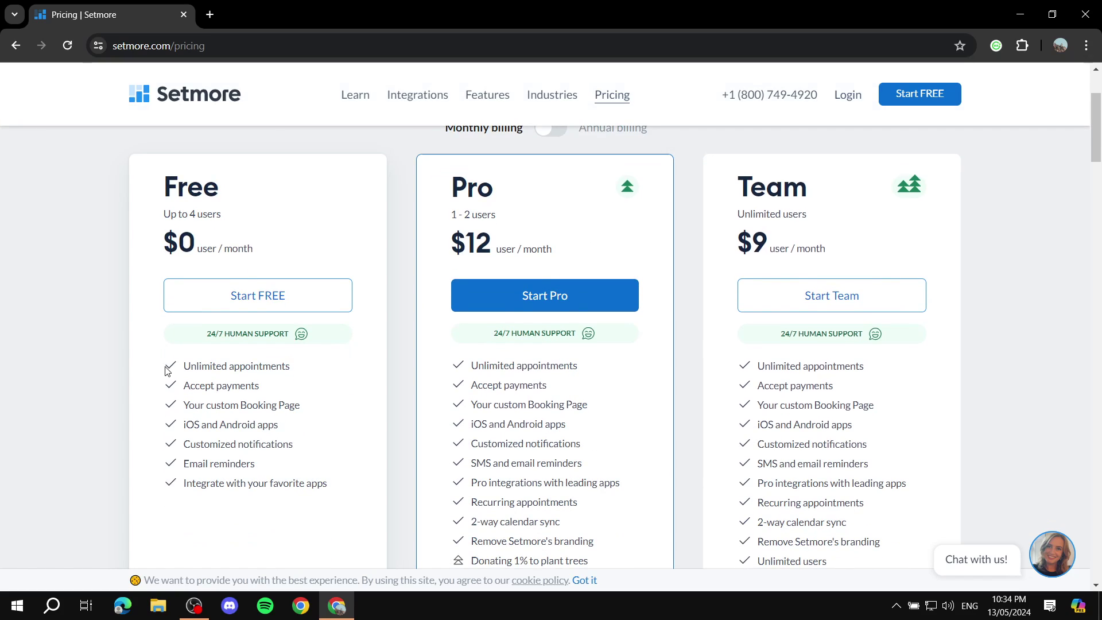
# - Highlight and review the Free plan's feature list
pyautogui.moveTo(168, 370); pyautogui.dragTo(345, 495)
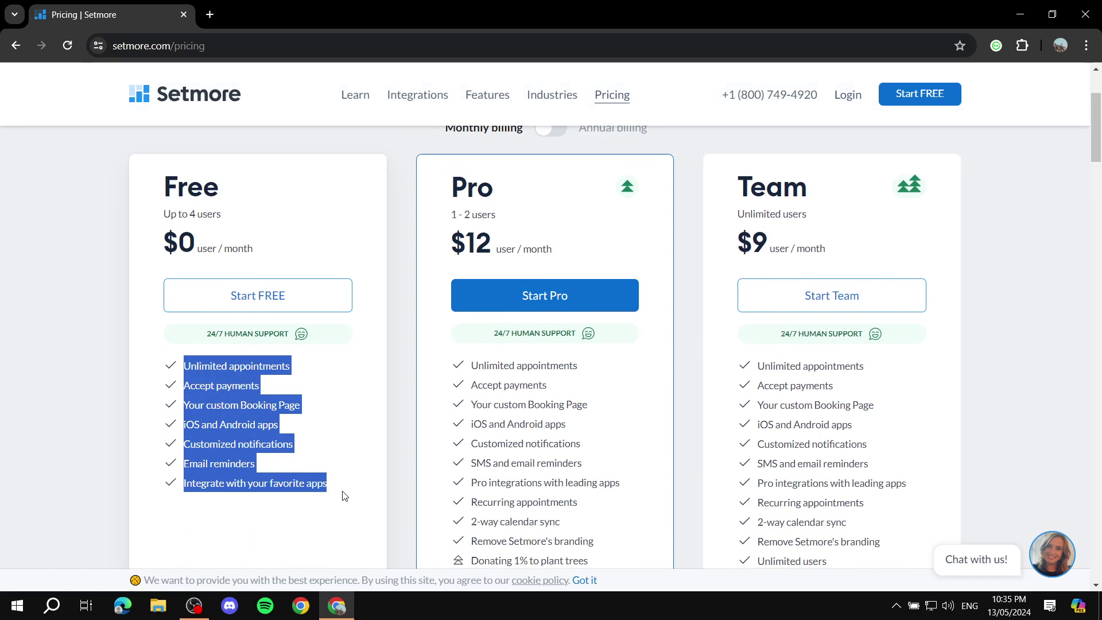
pyautogui.click(344, 495)
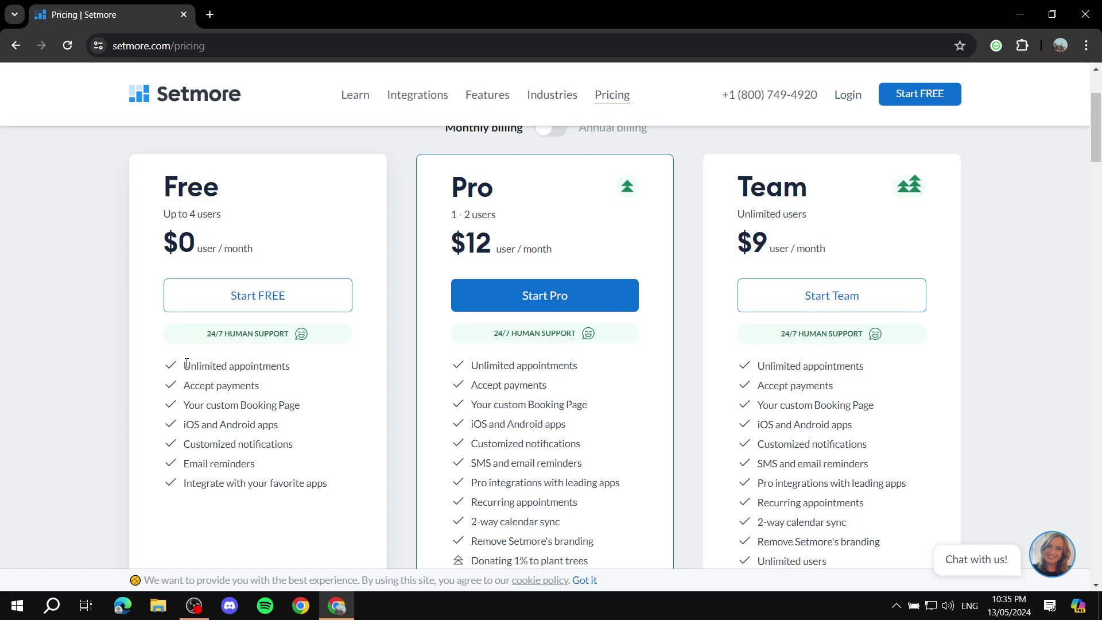
pyautogui.moveTo(187, 363); pyautogui.dragTo(352, 489)
pyautogui.click(350, 488)
pyautogui.scroll(3, 339, 459)
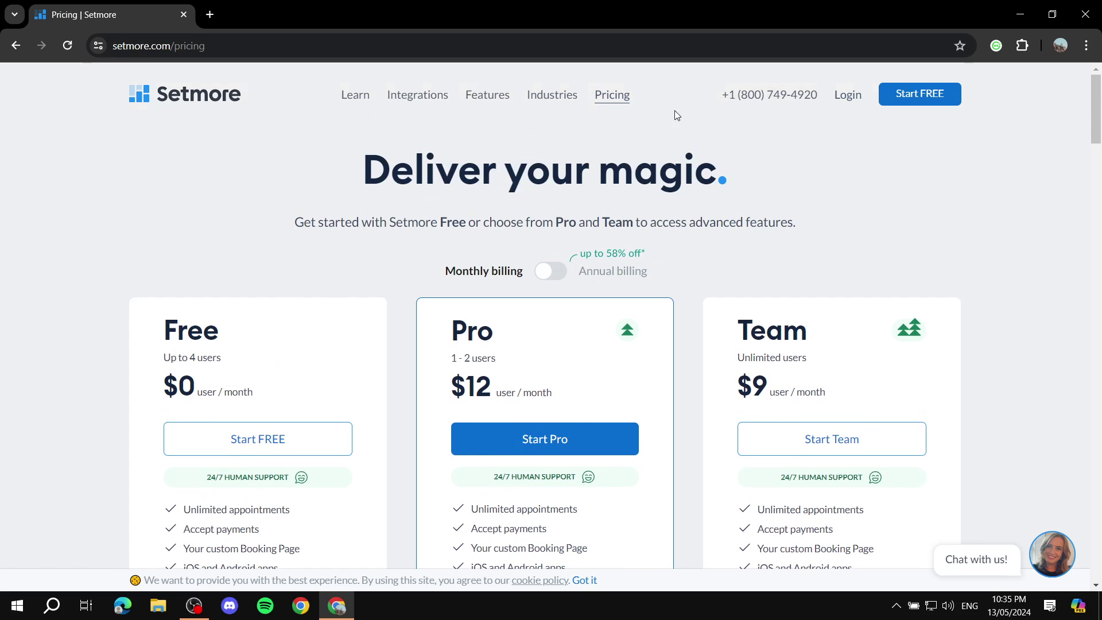
pyautogui.click(942, 95)
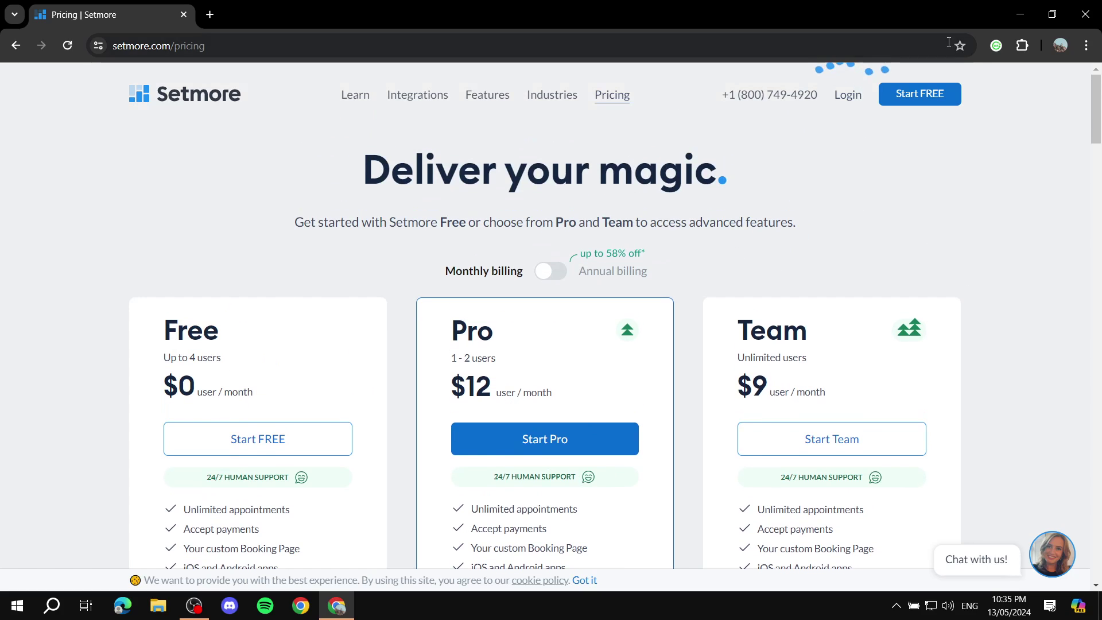
# - Sign up through Start FREE with Google, reaching onboarding step 3, Connect your calendars
pyautogui.click(943, 100)
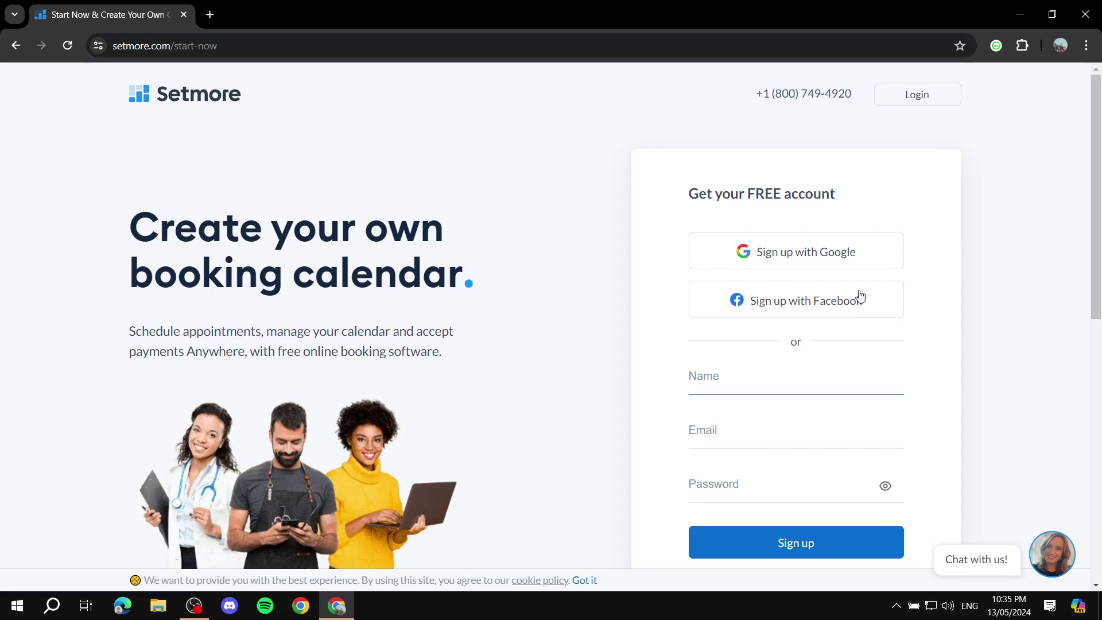
pyautogui.scroll(-5, 718, 433)
pyautogui.scroll(5, 1026, 376)
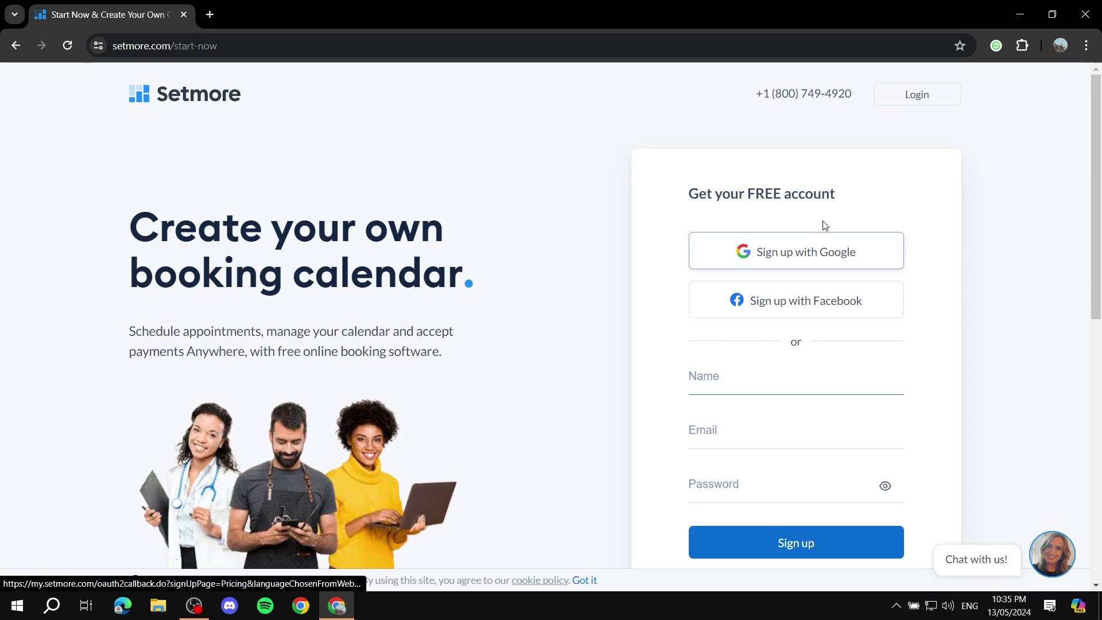
pyautogui.click(868, 256)
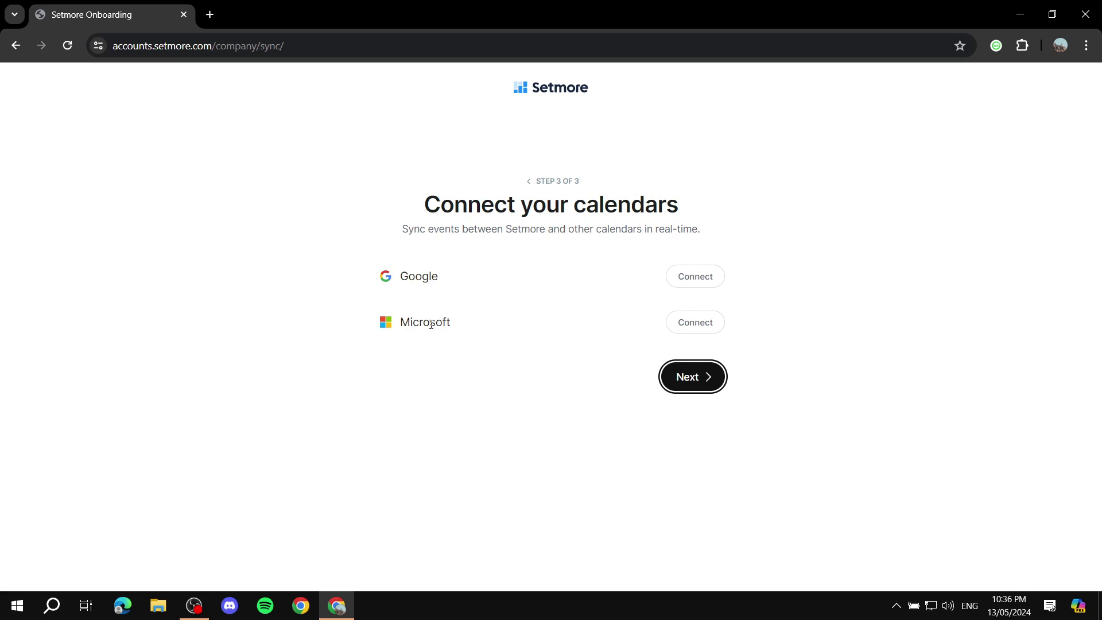
# - Leave Google and Microsoft unconnected and finish onboarding into the empty 13–19 May 2024 week
pyautogui.moveTo(602, 229); pyautogui.dragTo(643, 227)
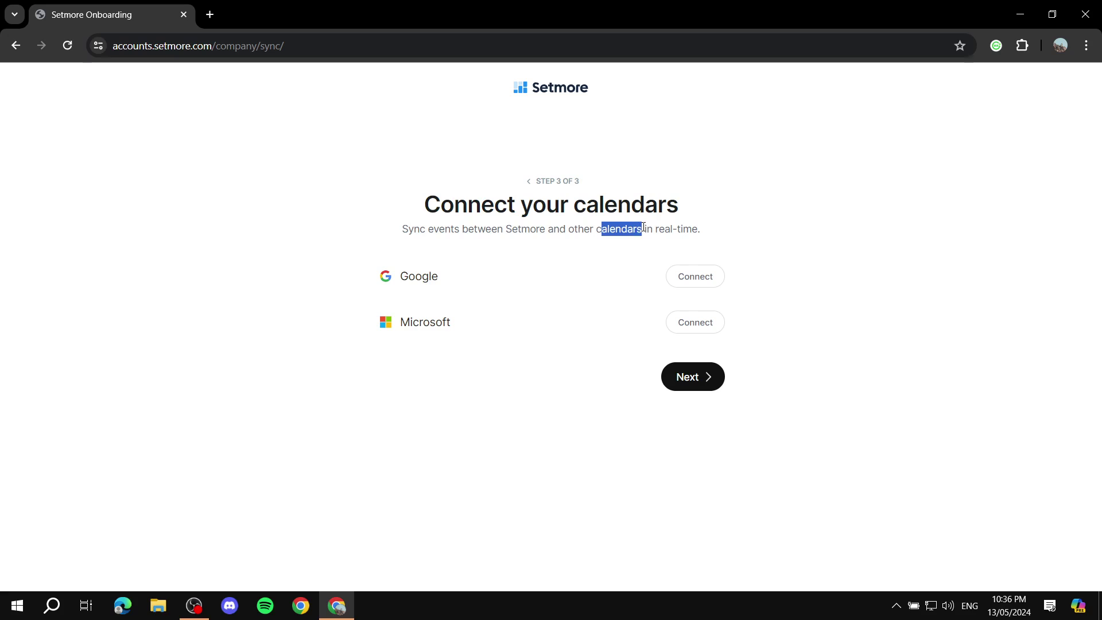
pyautogui.click(749, 222)
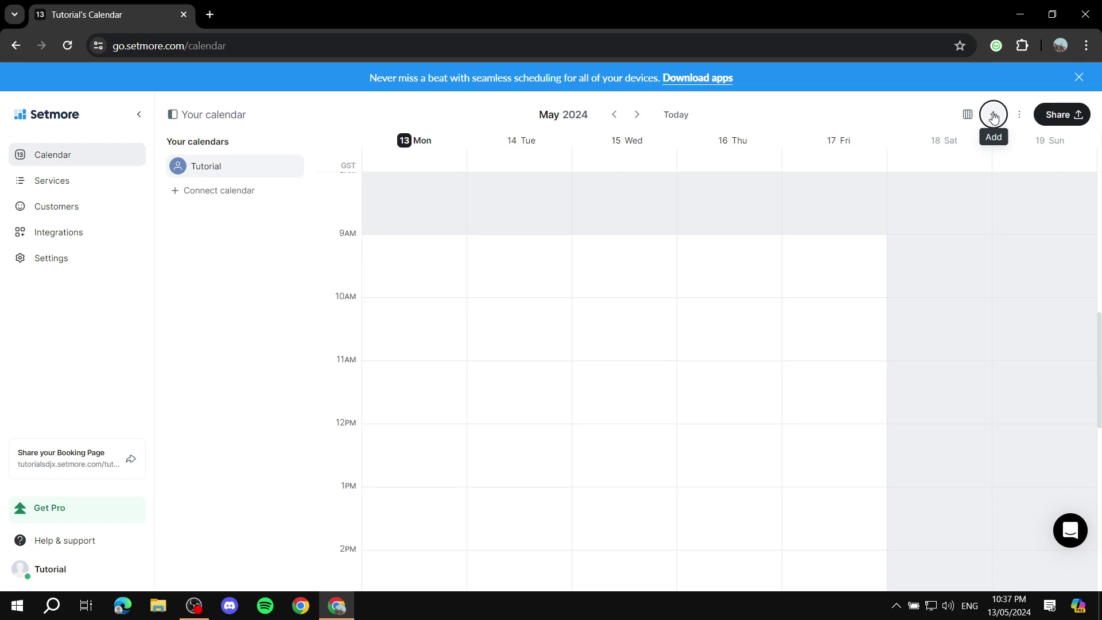
pyautogui.click(995, 116)
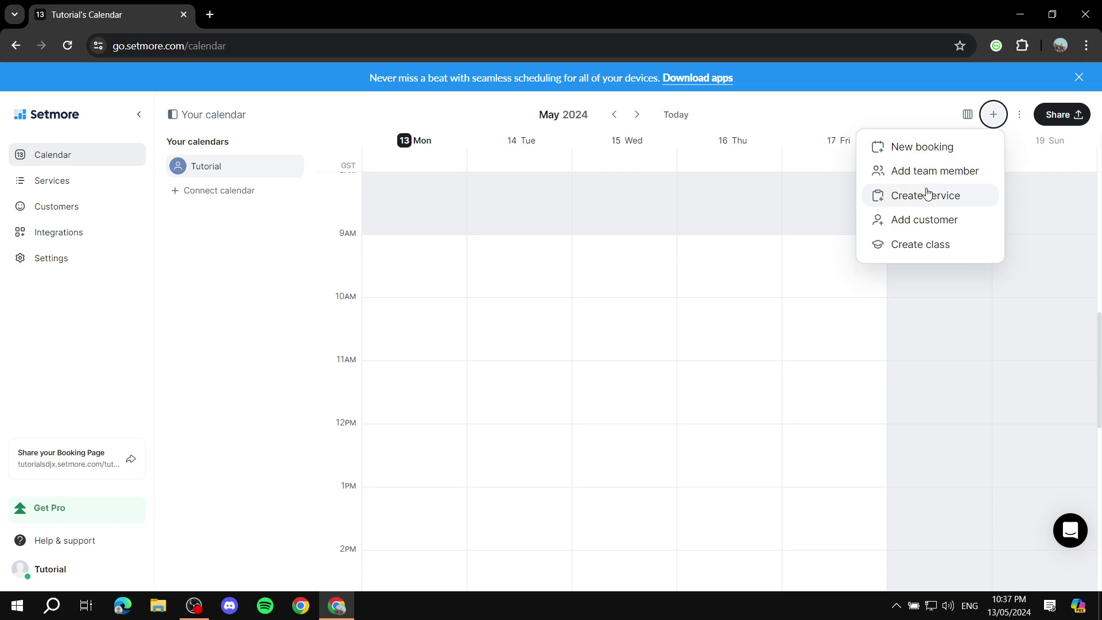
pyautogui.click(928, 171)
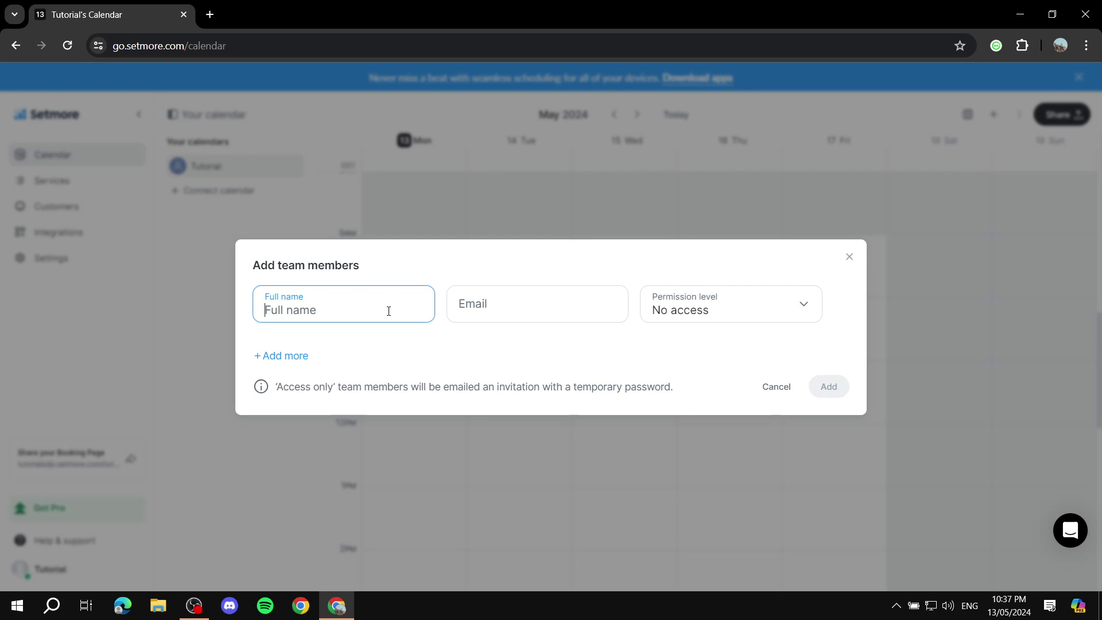
pyautogui.click(511, 304)
pyautogui.click(764, 305)
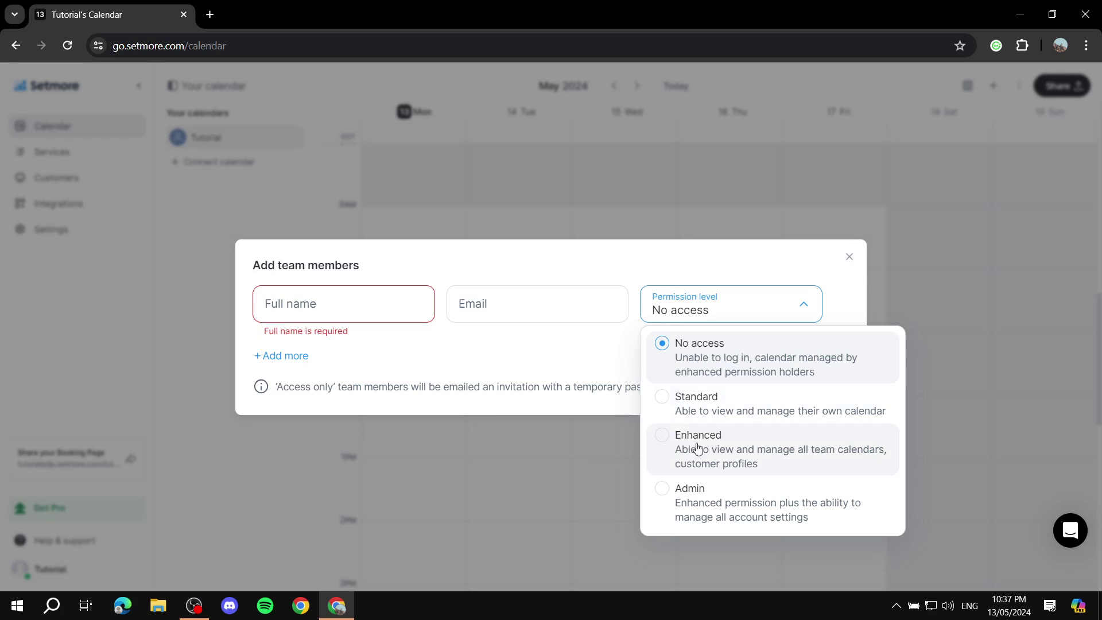
pyautogui.click(742, 314)
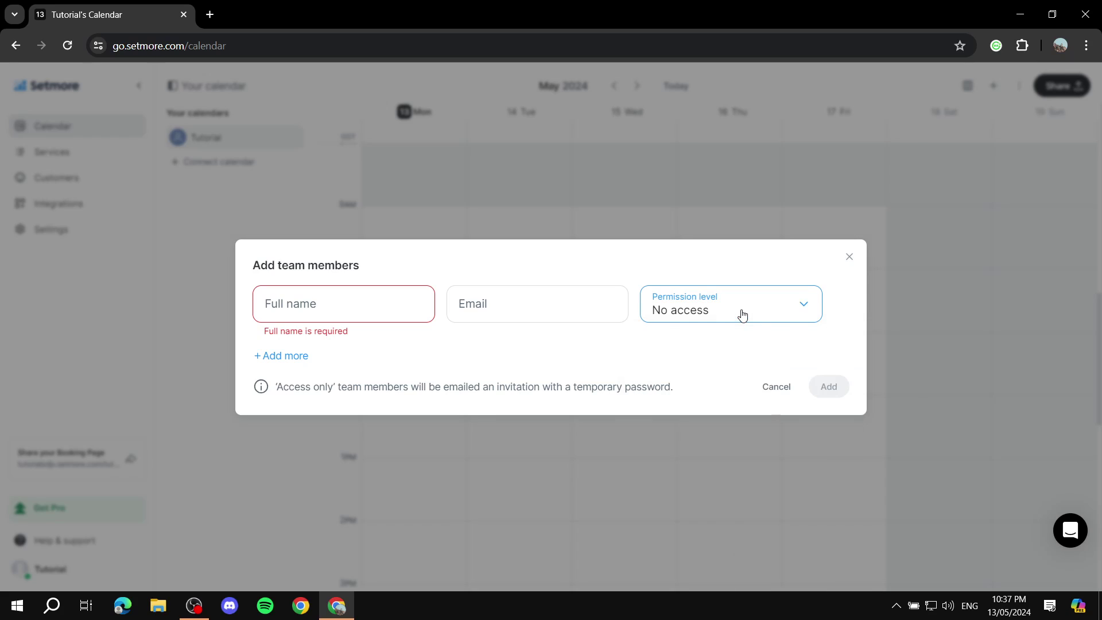
pyautogui.click(850, 257)
pyautogui.scroll(8, 856, 276)
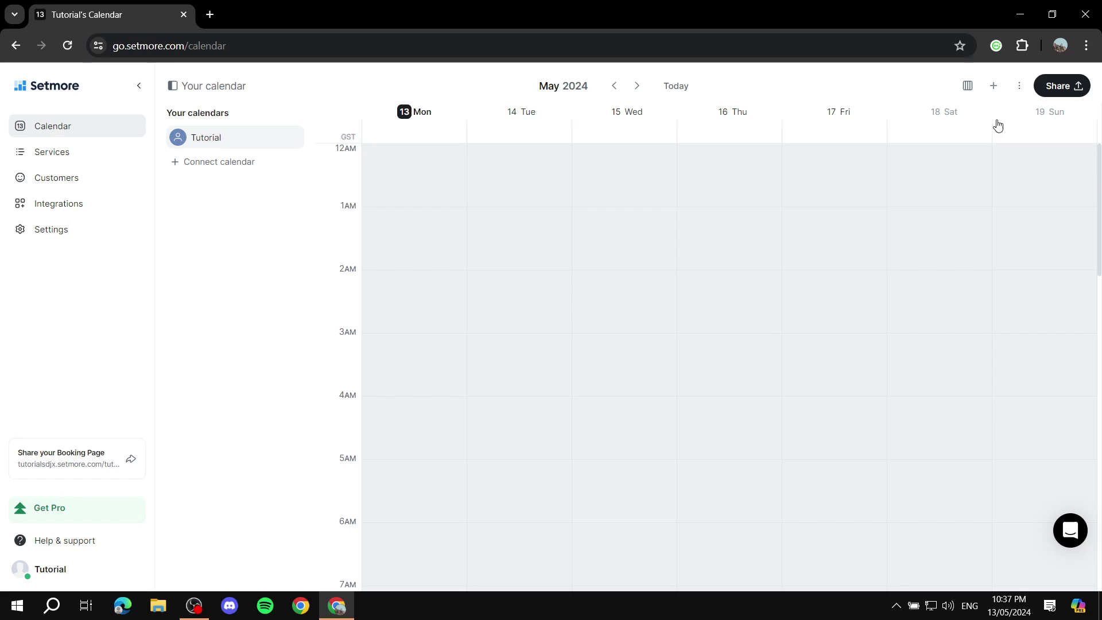
pyautogui.click(994, 86)
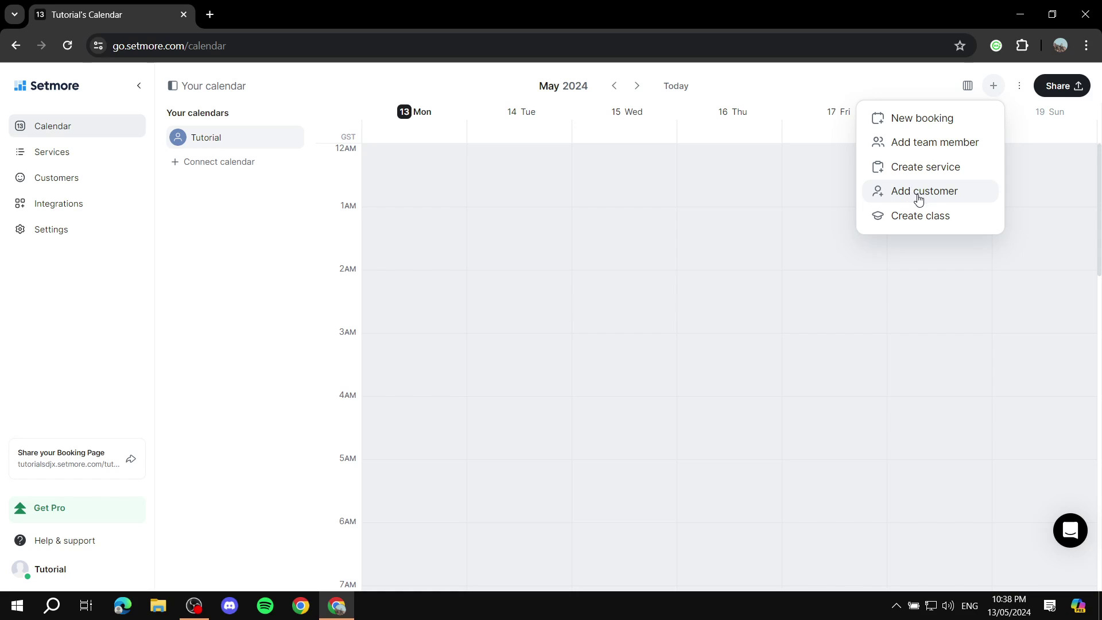
pyautogui.click(994, 87)
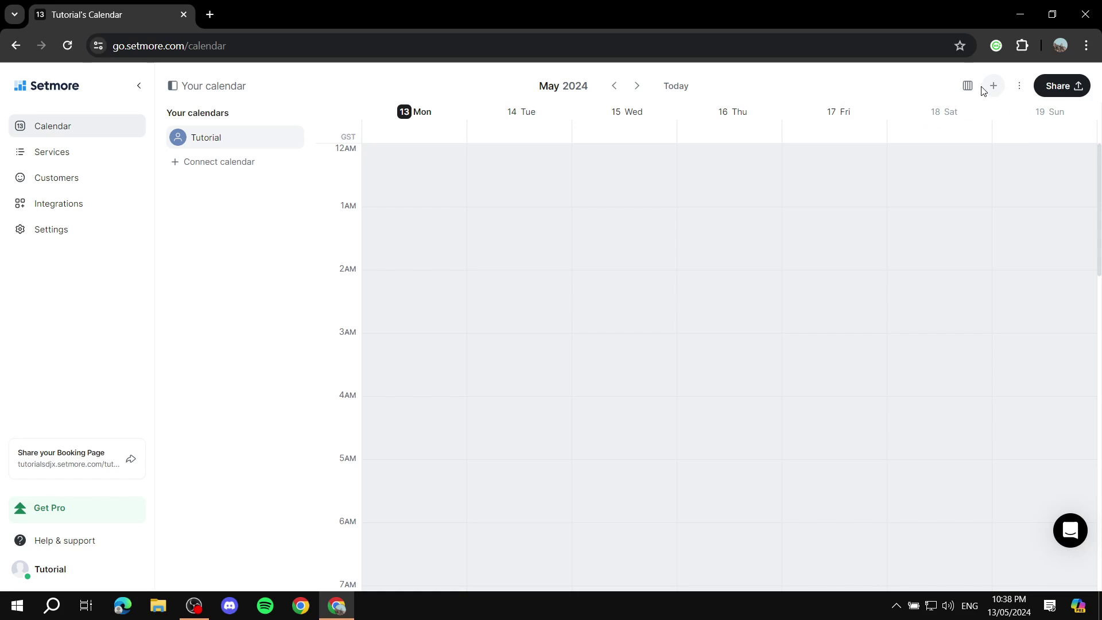
pyautogui.click(968, 87)
pyautogui.click(968, 89)
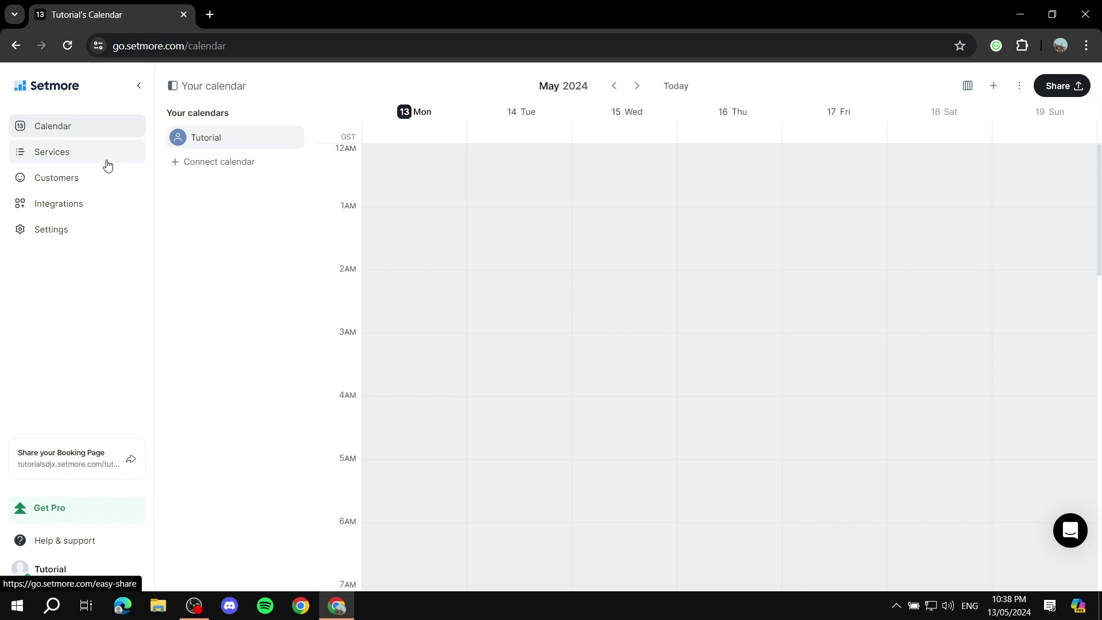
# - In Services, delete the 15 Minutes, 30 Minutes and 1 Hour Meeting services
pyautogui.click(46, 156)
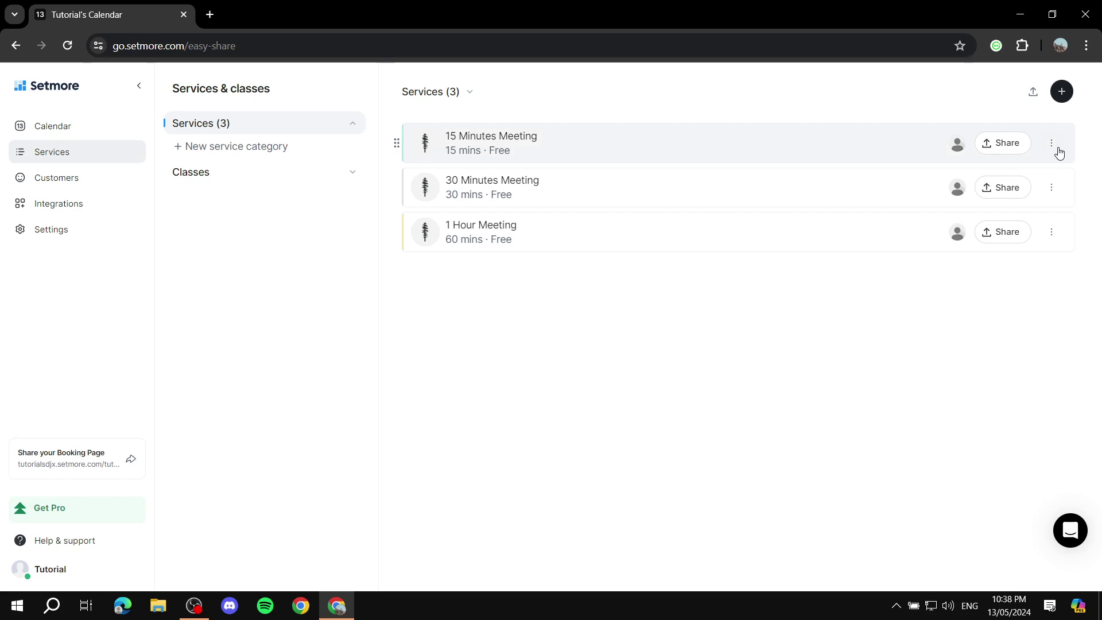
pyautogui.click(1052, 143)
pyautogui.click(960, 276)
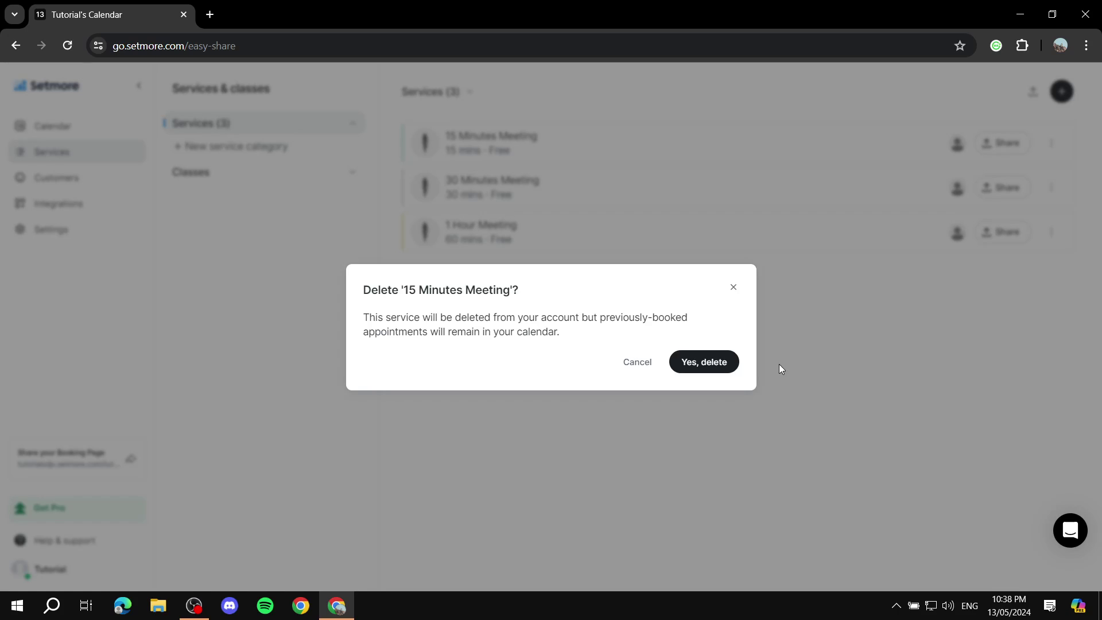
pyautogui.click(677, 361)
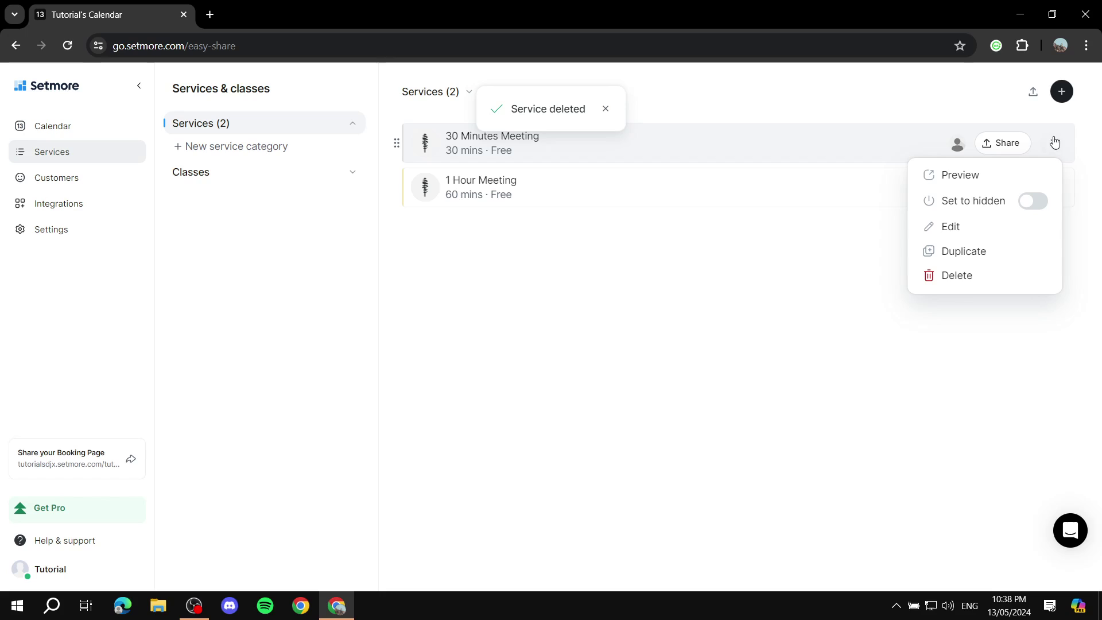
pyautogui.click(919, 279)
pyautogui.click(706, 356)
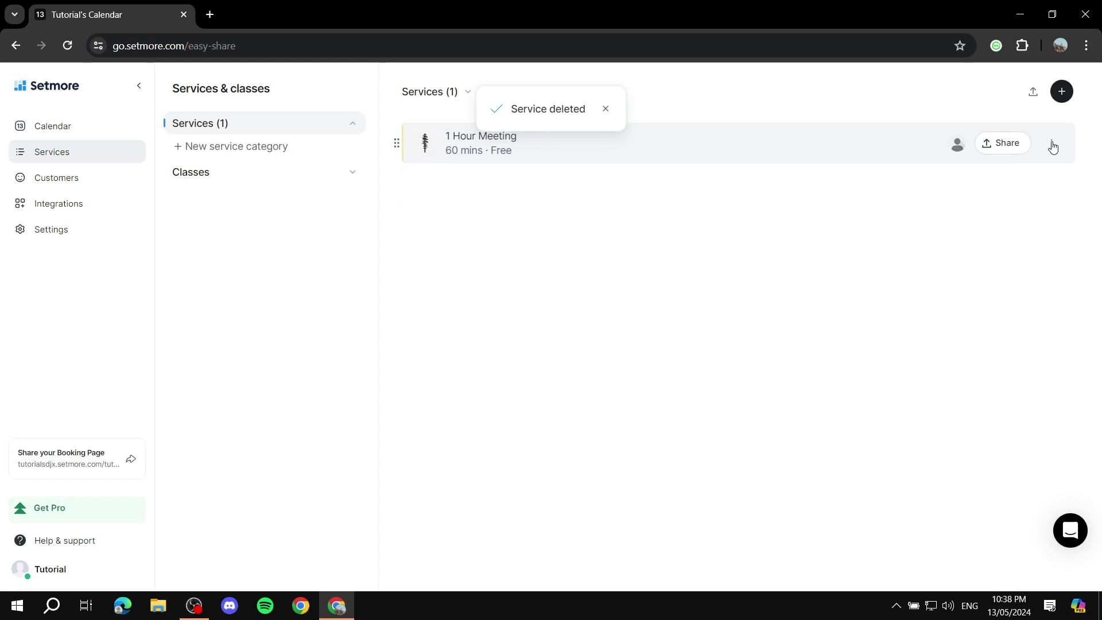
pyautogui.click(1052, 143)
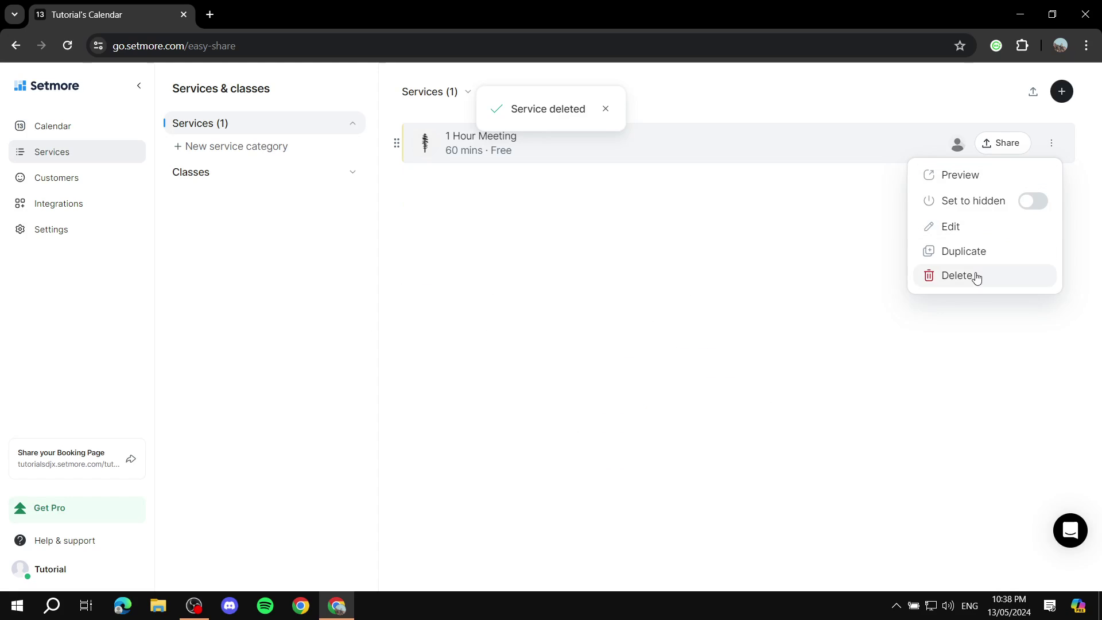
pyautogui.click(947, 279)
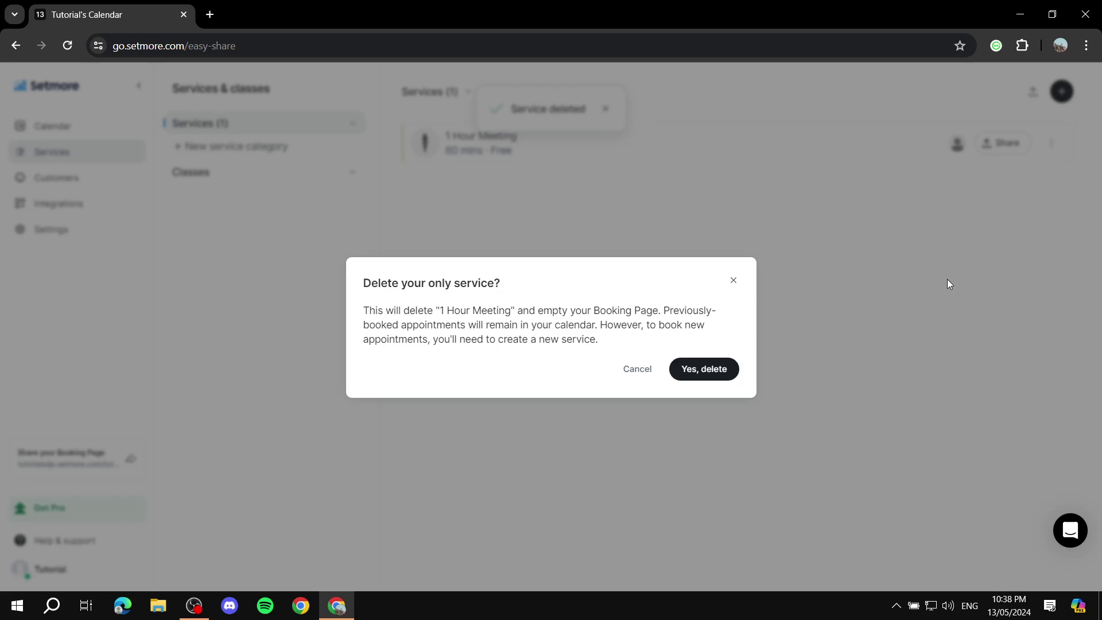
pyautogui.click(712, 371)
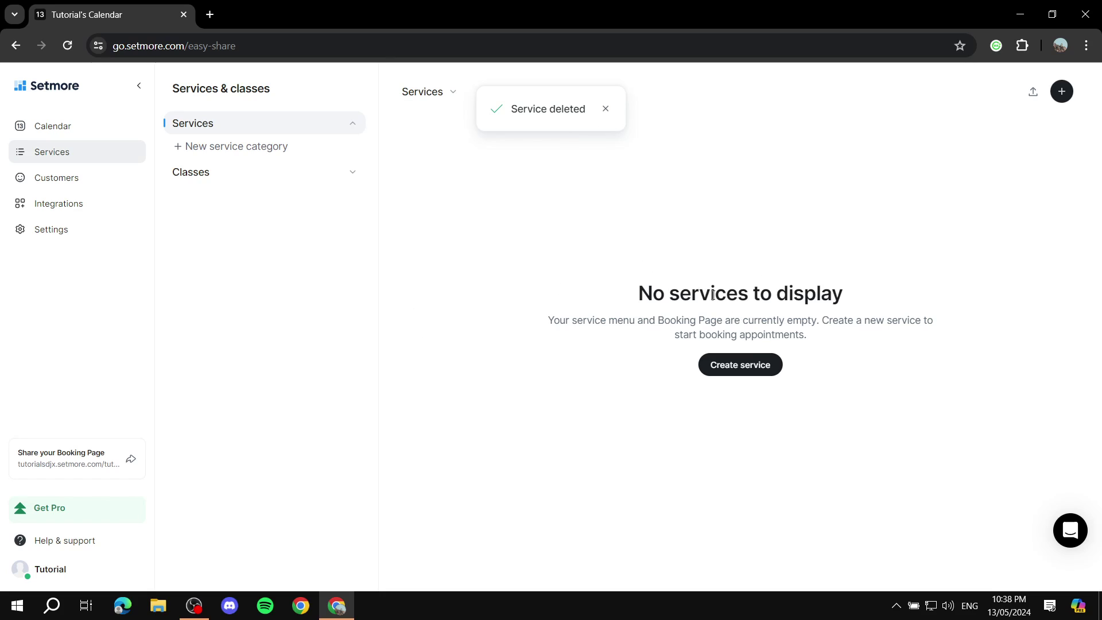
# - Start a new service named 'Haircut' with description 'Just a general Haircut.'
pyautogui.click(737, 372)
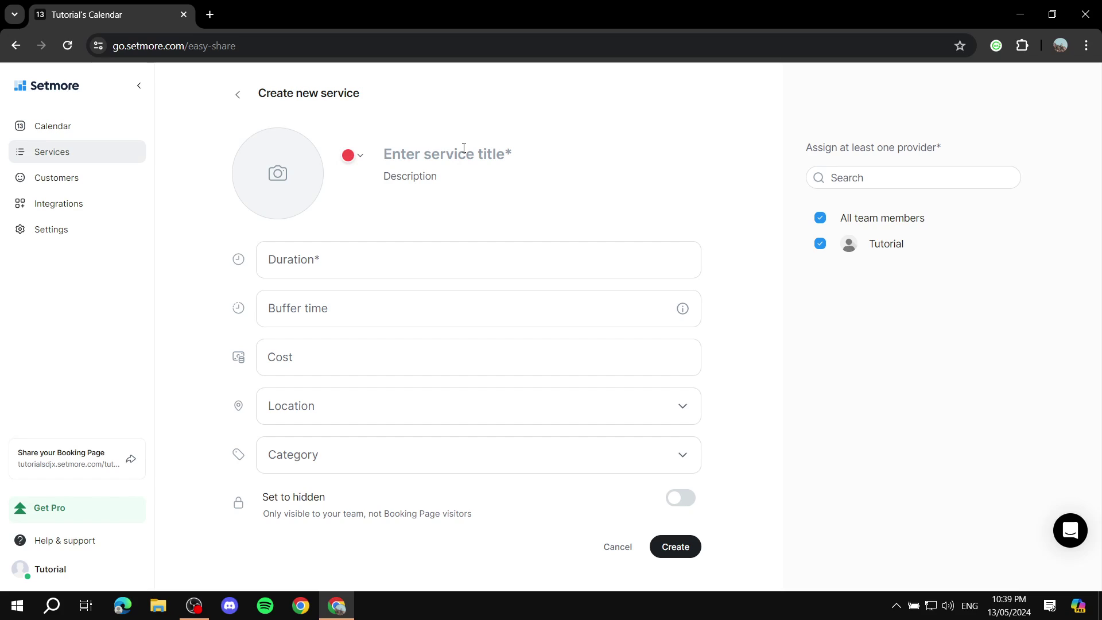
pyautogui.write('J')
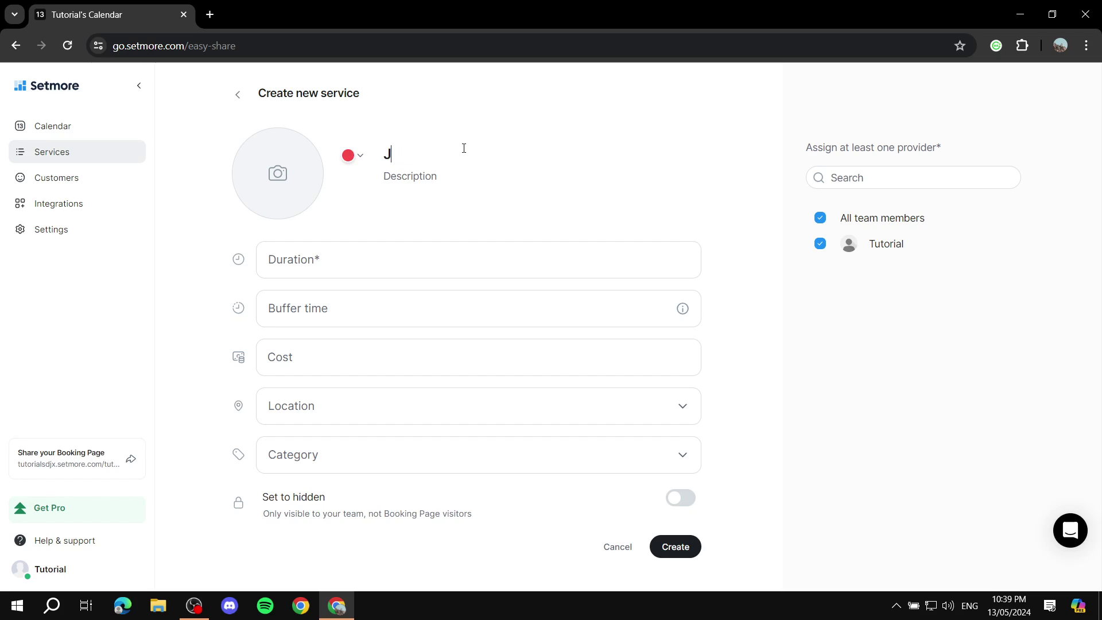
pyautogui.press('BackSpace')
pyautogui.write('Haircut')
pyautogui.click(457, 174)
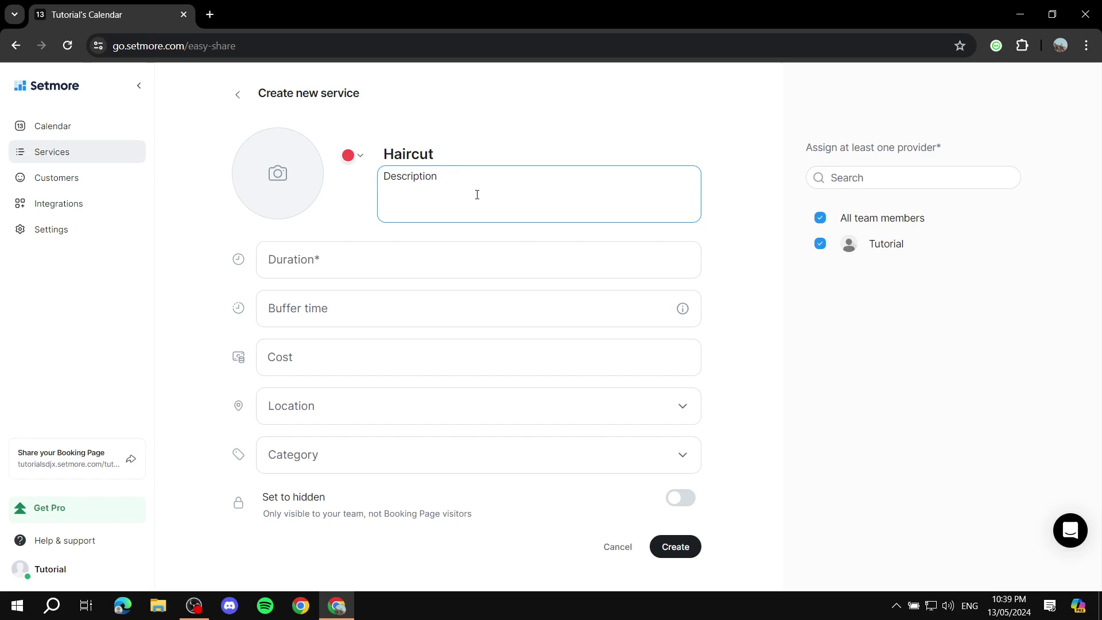
pyautogui.write('Just a general Haircut.')
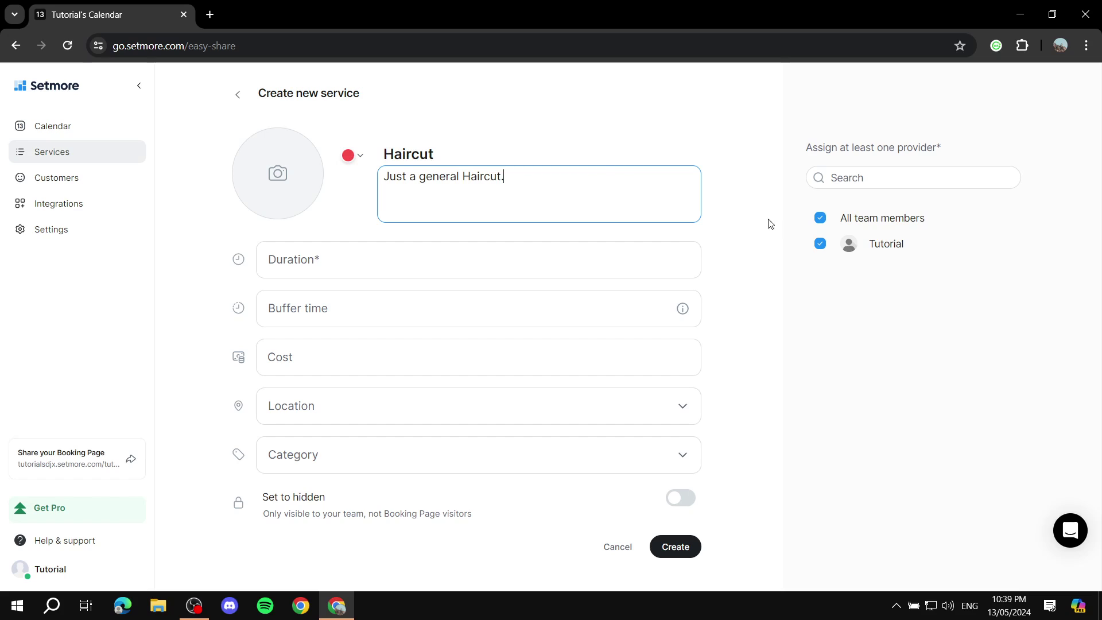
pyautogui.click(367, 250)
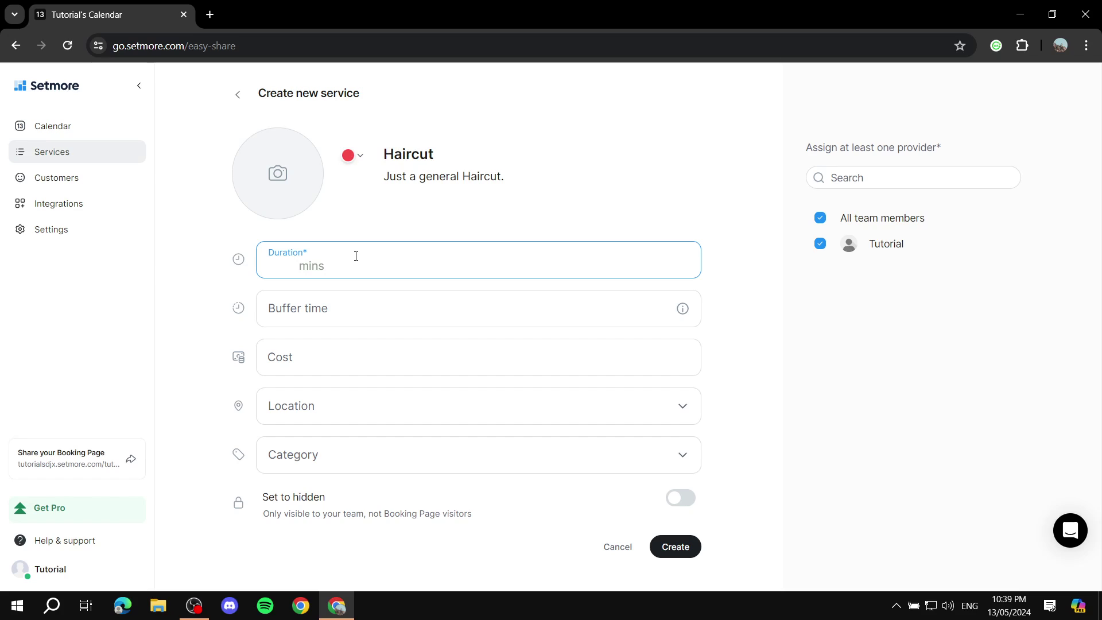
# - Set the Haircut service's duration to 30 mins, buffer to 10 mins and cost to 50
pyautogui.write('30')
pyautogui.click(363, 308)
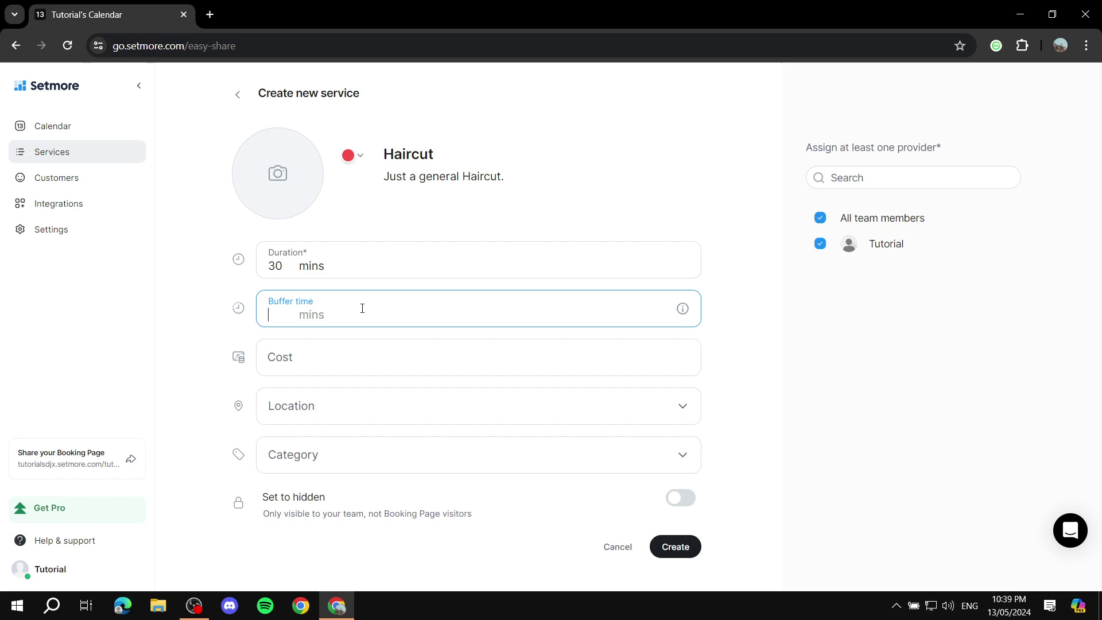
pyautogui.write('10')
pyautogui.click(214, 301)
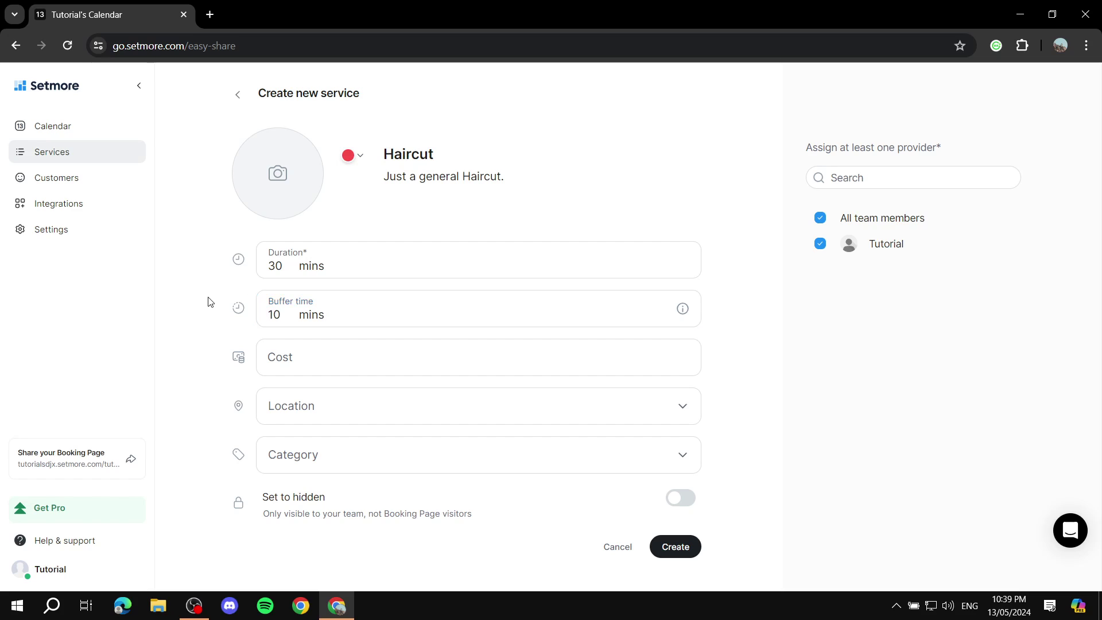
pyautogui.click(416, 347)
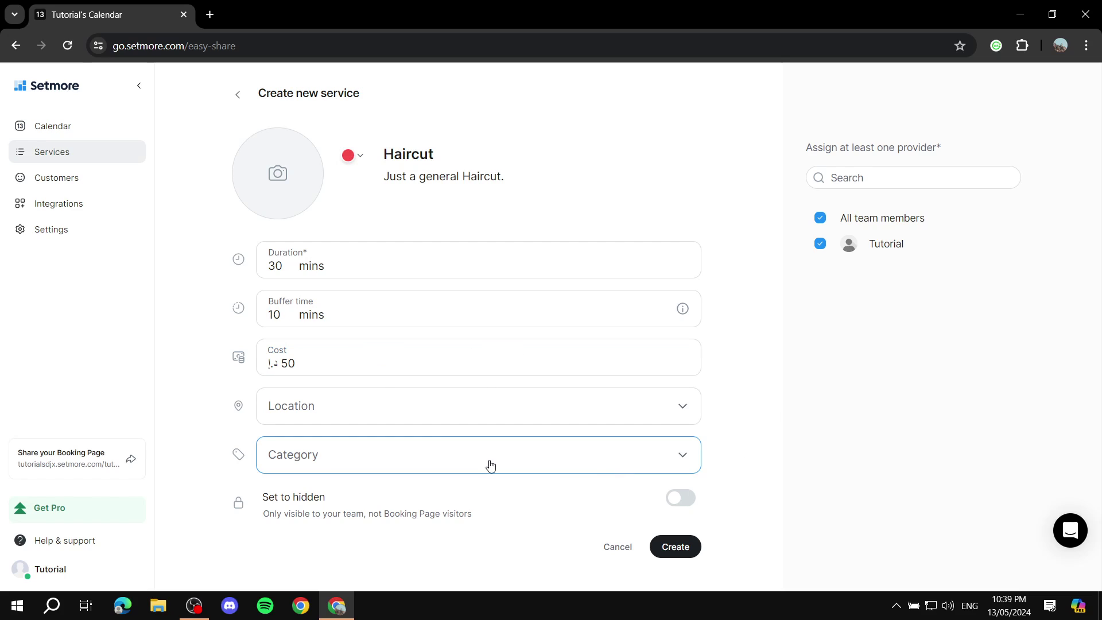
# - Choose In-Person location, check the empty category list, and turn Set to hidden on
pyautogui.click(683, 410)
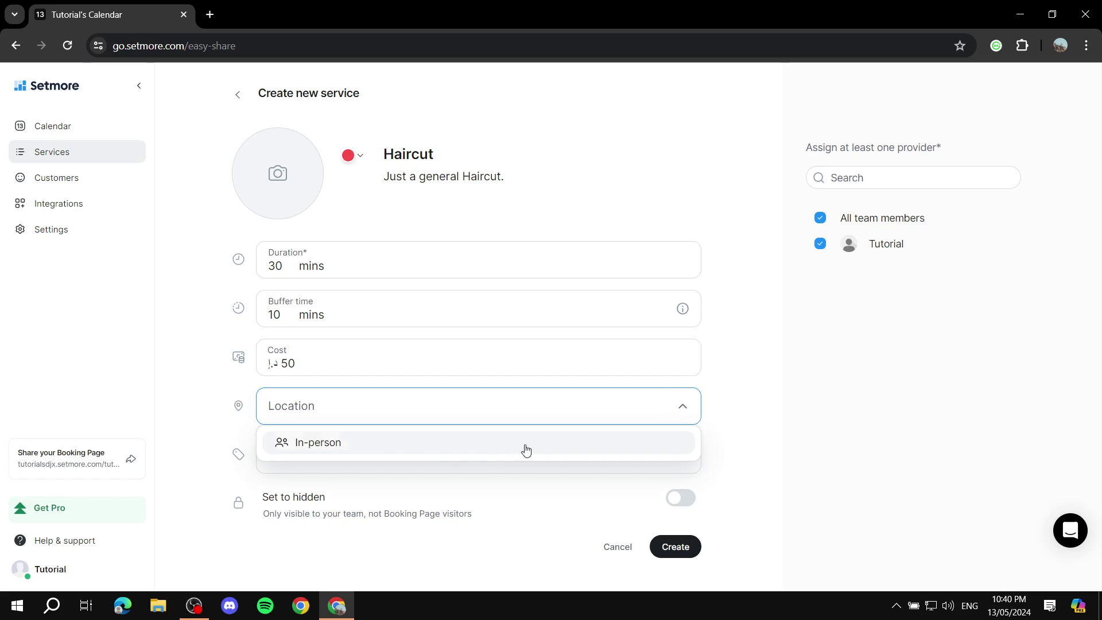
pyautogui.click(310, 447)
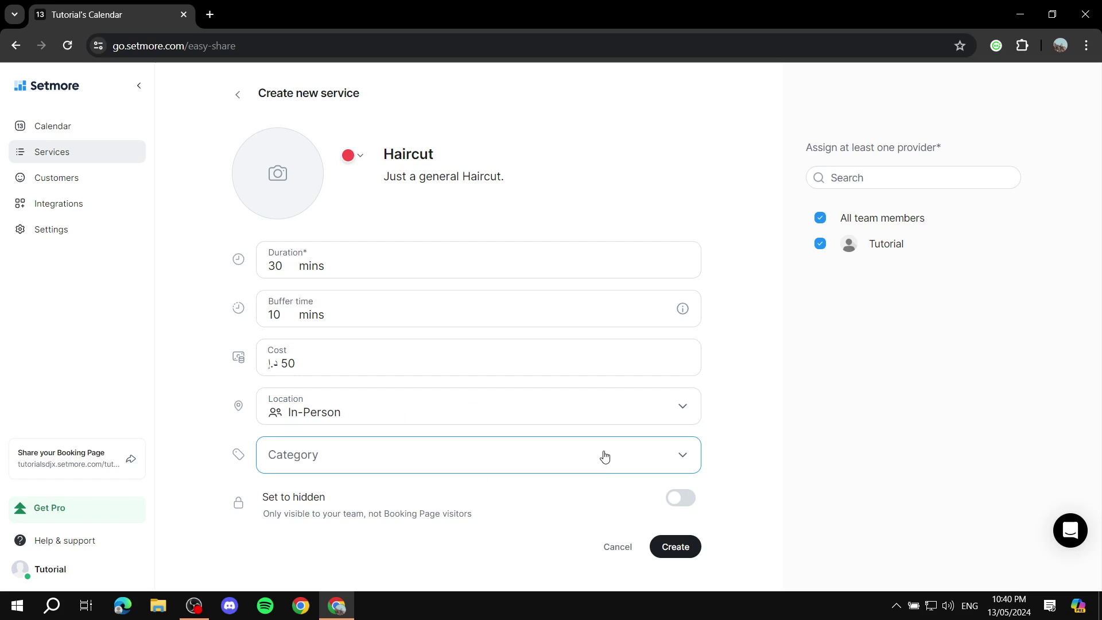
pyautogui.click(691, 458)
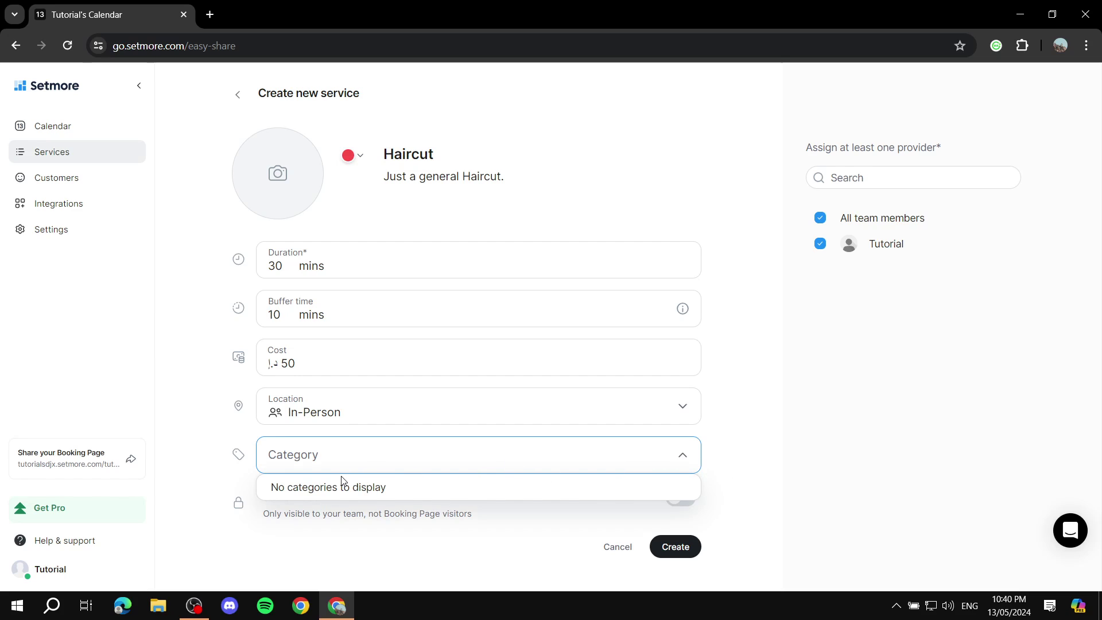
pyautogui.click(623, 454)
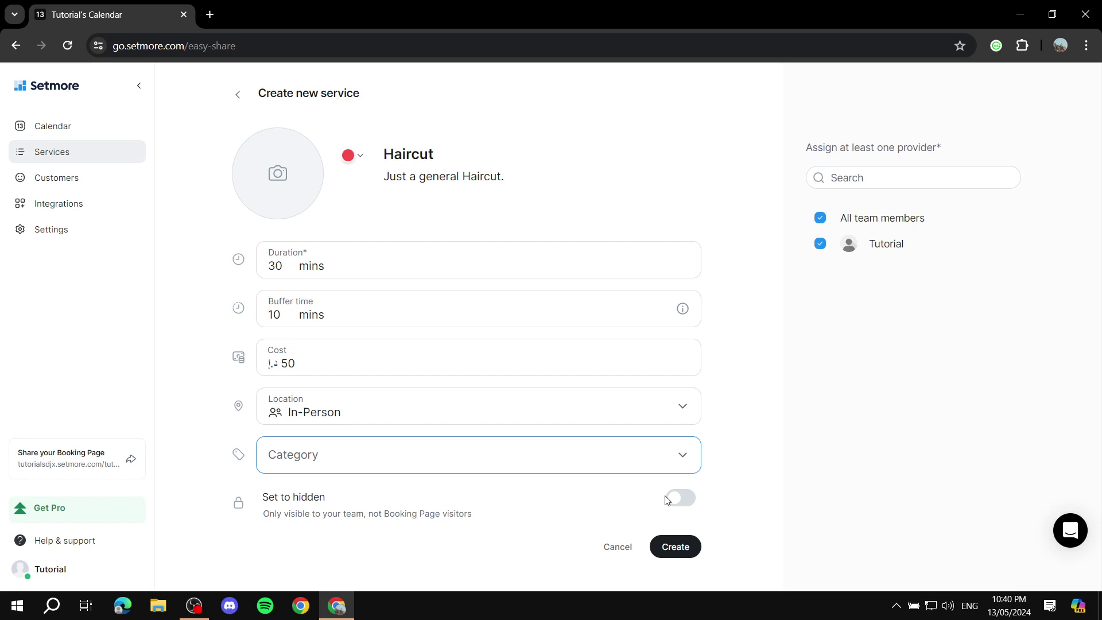
pyautogui.click(689, 500)
pyautogui.click(696, 502)
pyautogui.click(693, 505)
# - Turn Set to hidden off, create the Haircut service, and reopen it for editing
pyautogui.click(690, 504)
pyautogui.click(677, 549)
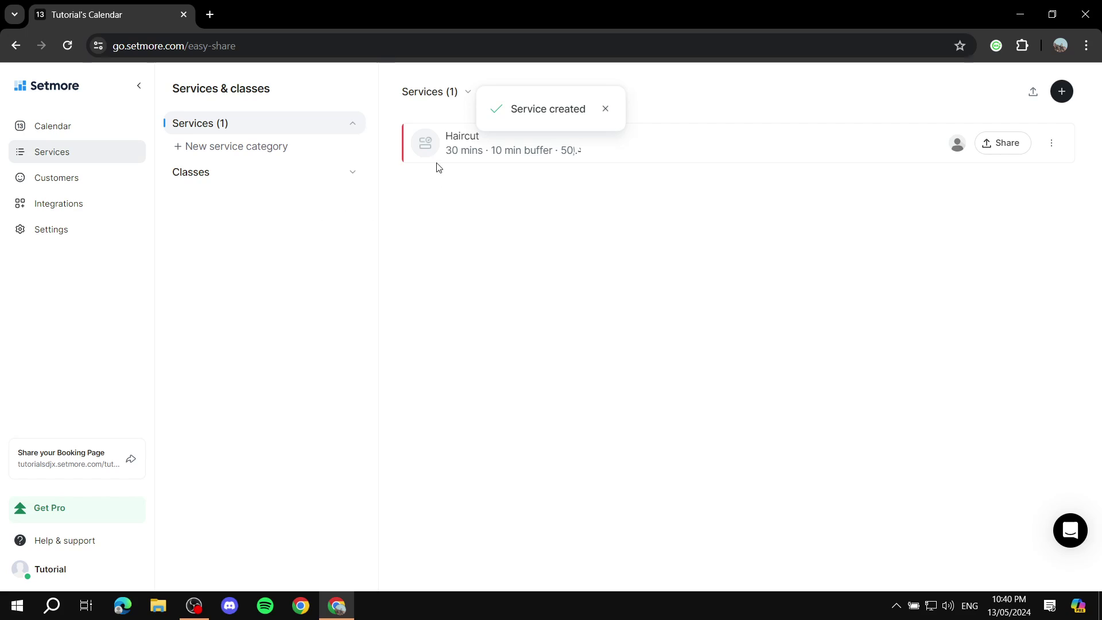
pyautogui.click(457, 145)
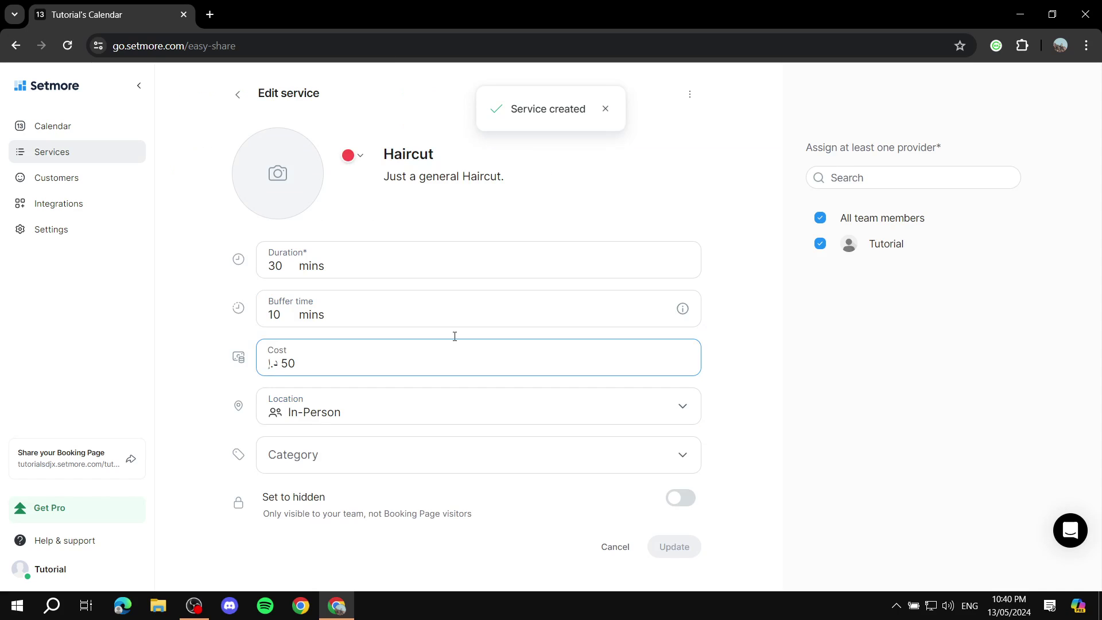
# - Bring up the service photo file picker showing the Explainer Media folder
pyautogui.click(529, 353)
pyautogui.click(279, 174)
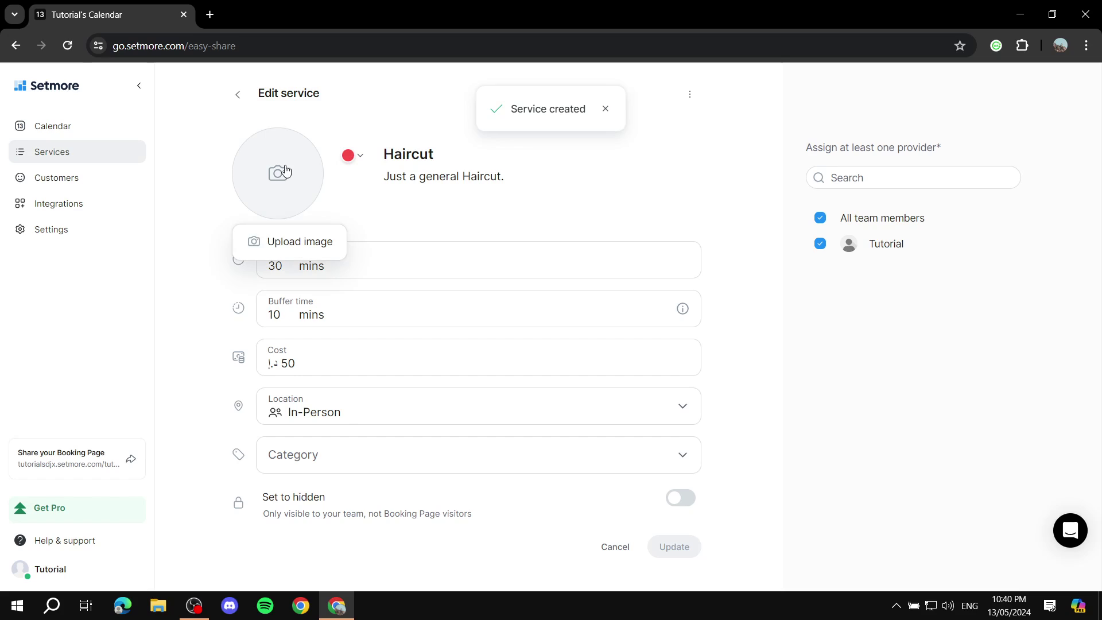
pyautogui.click(280, 175)
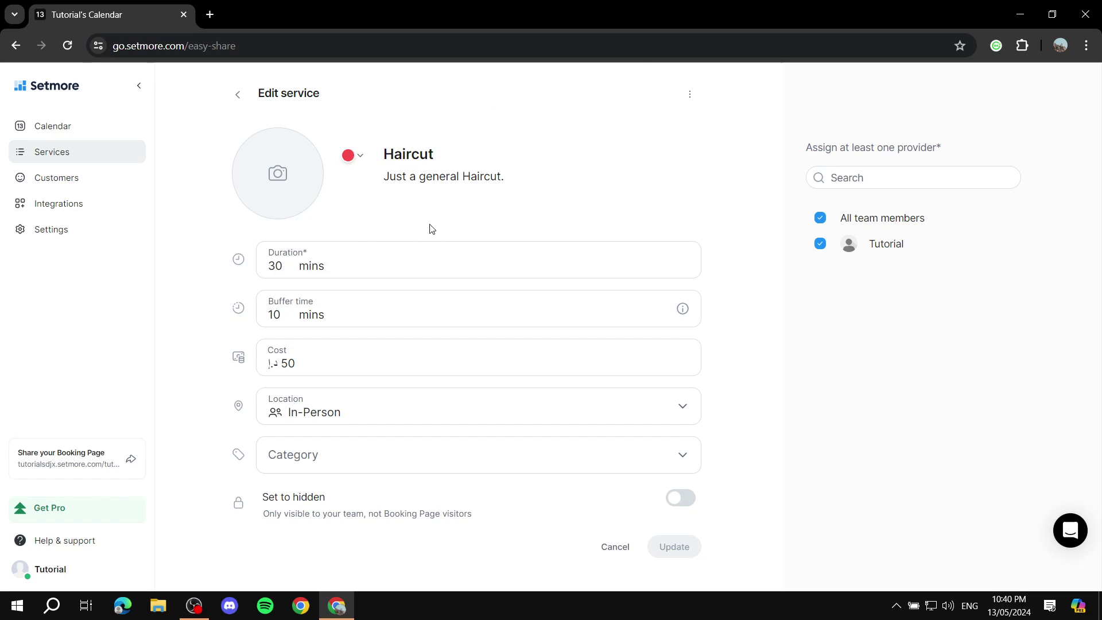
pyautogui.click(497, 264)
pyautogui.click(559, 193)
# - Upload Green.png as the Haircut service image and update the service
pyautogui.click(278, 174)
pyautogui.click(295, 242)
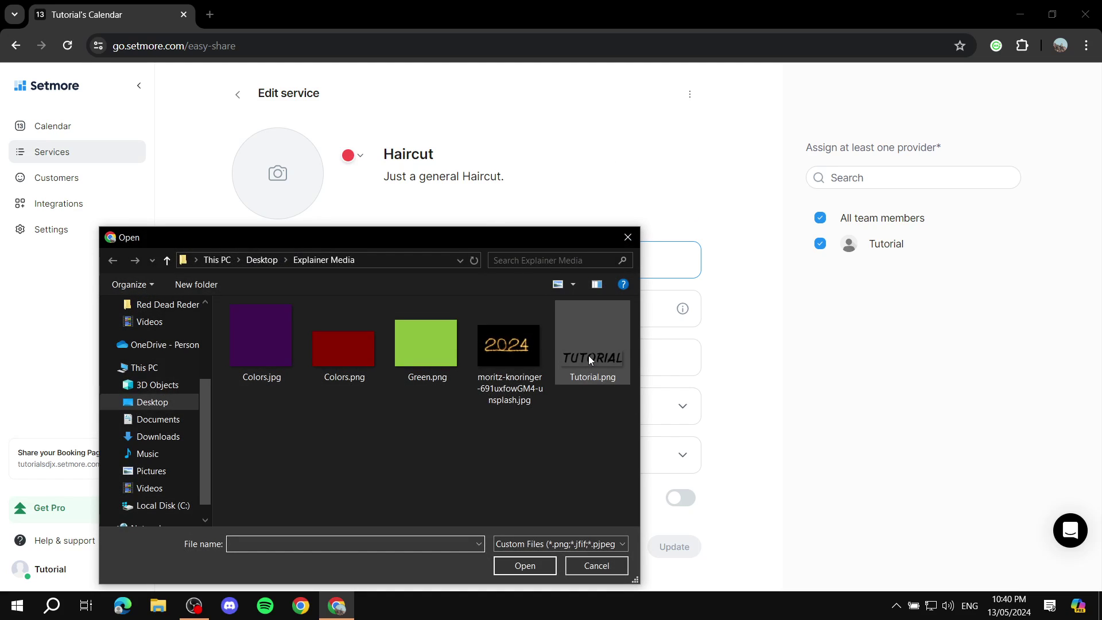
pyautogui.doubleClick(443, 352)
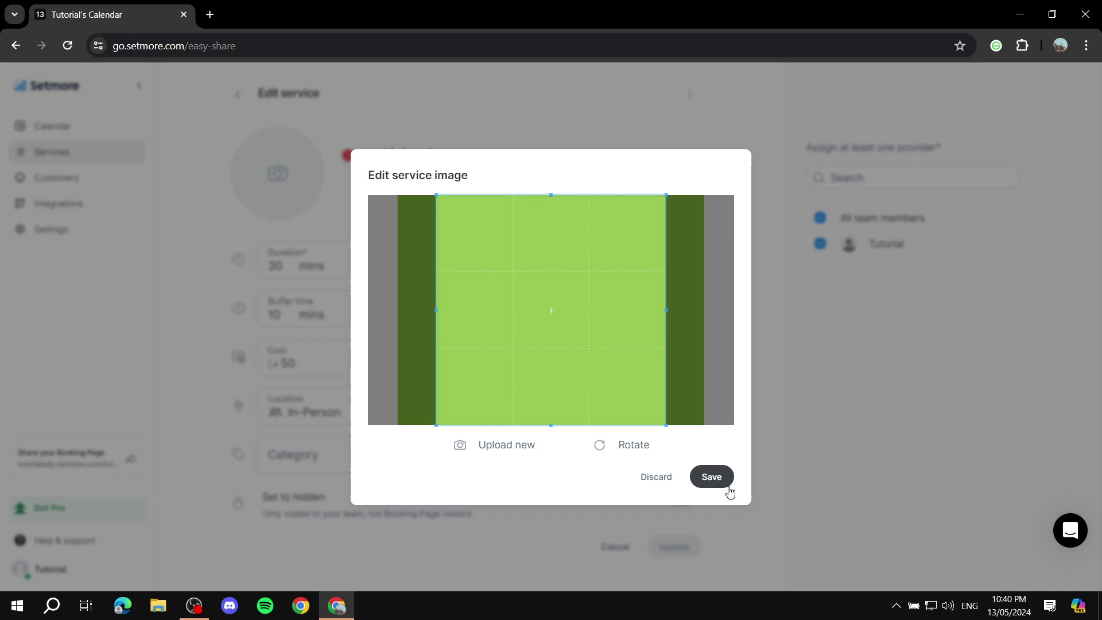
pyautogui.click(715, 477)
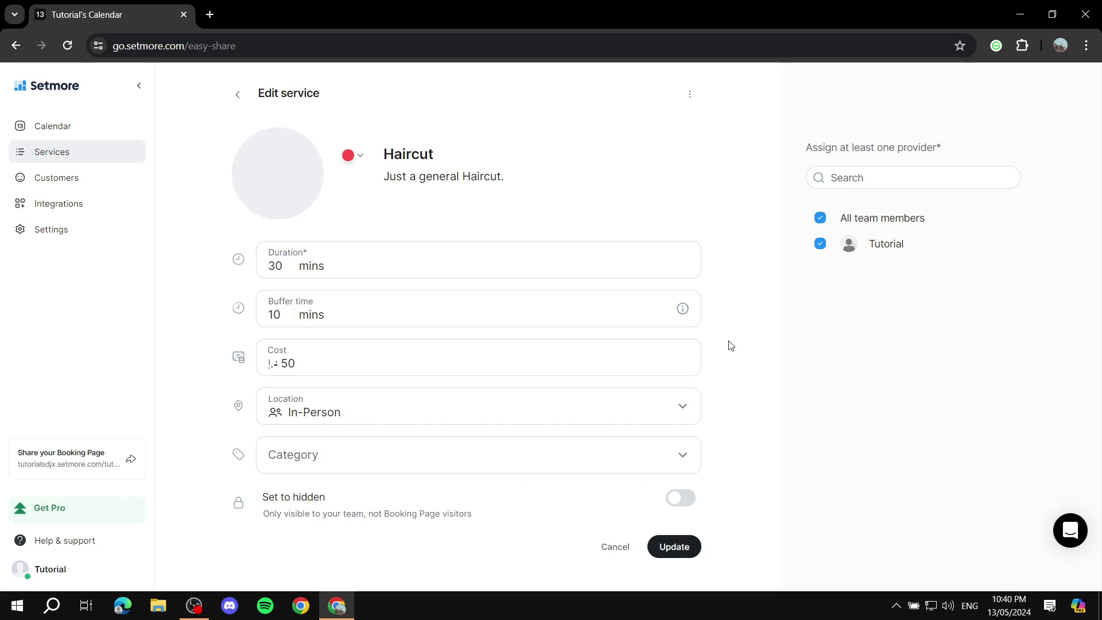
pyautogui.click(620, 306)
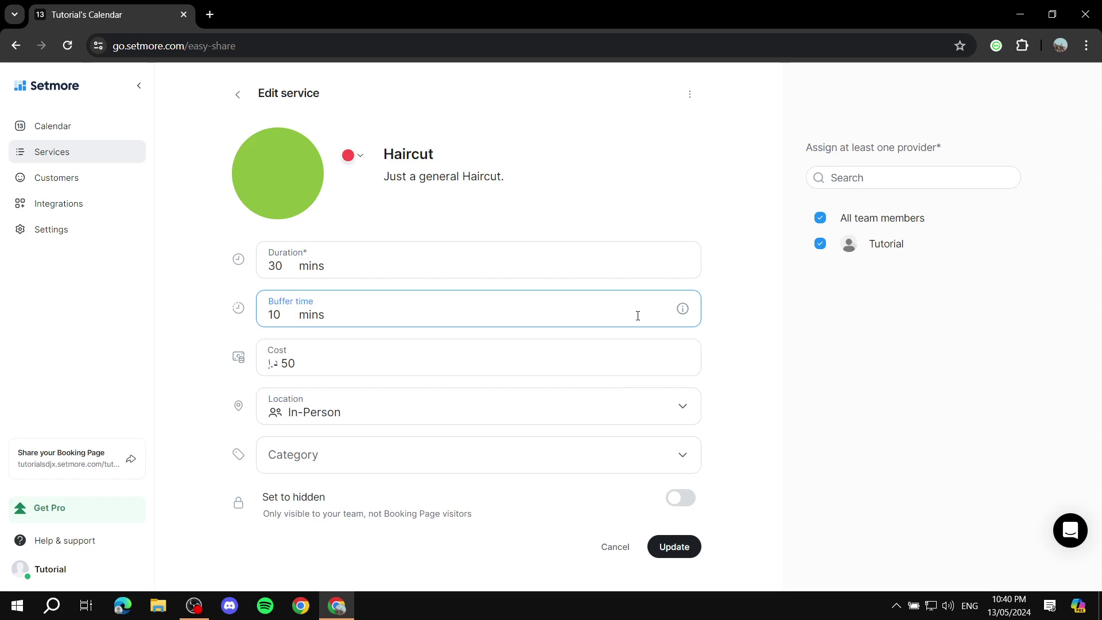
pyautogui.click(674, 546)
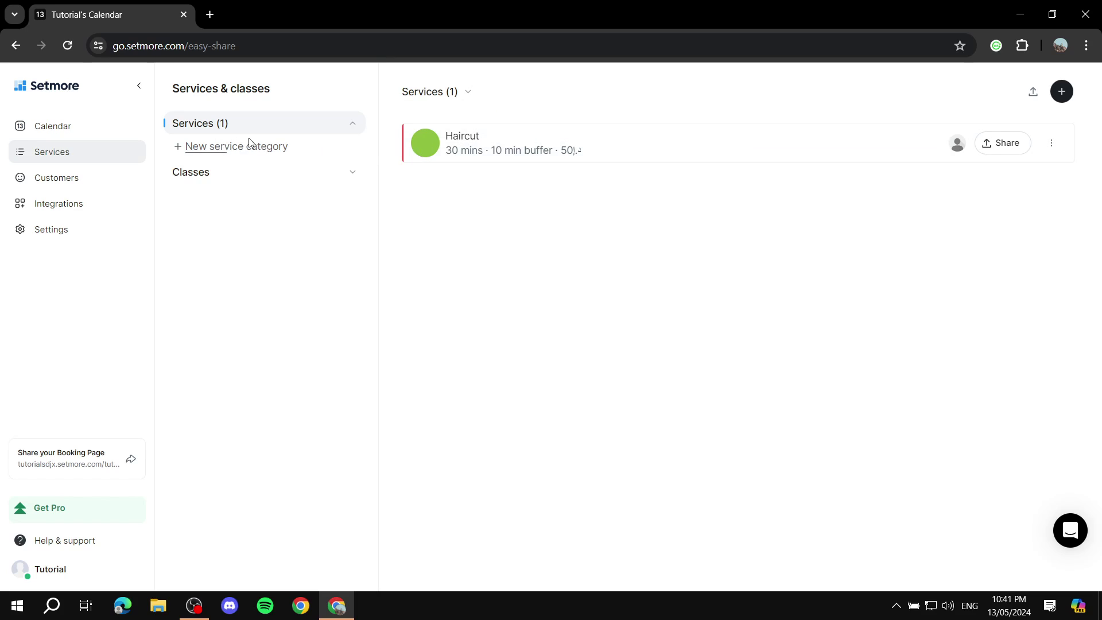
# - Create a 'Haircut' service category containing the Haircut service
pyautogui.click(219, 147)
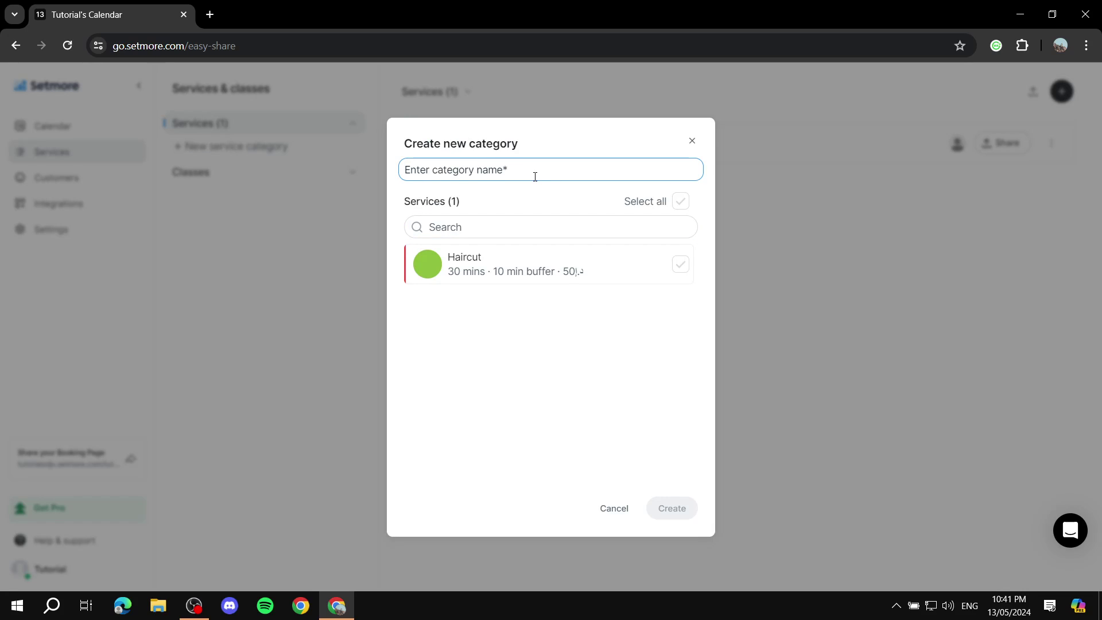
pyautogui.write('Haircut')
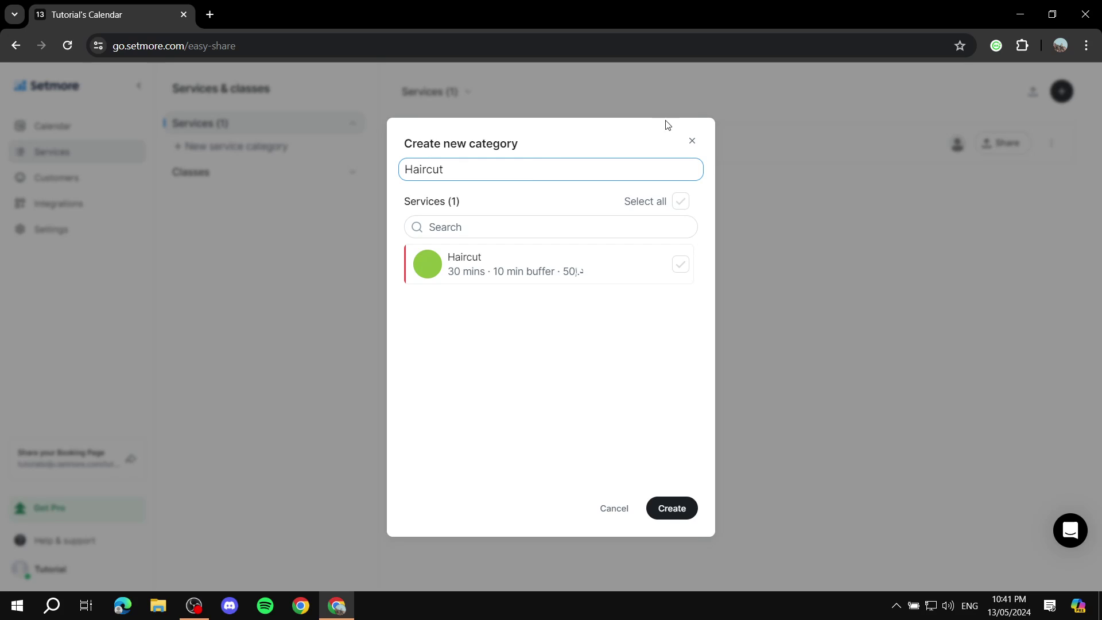
pyautogui.click(480, 264)
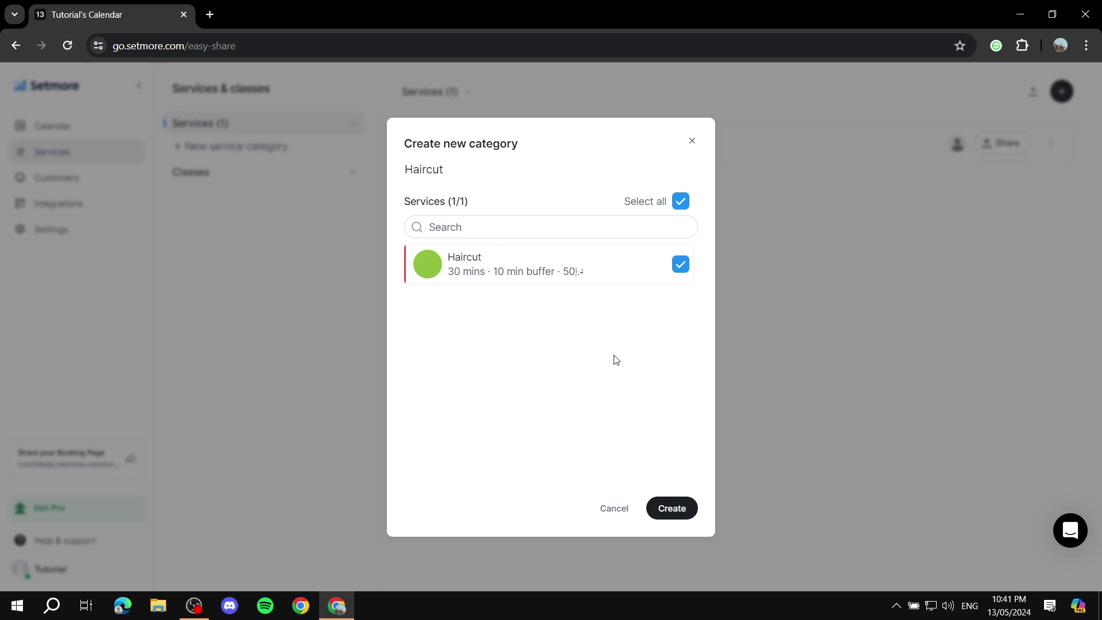
pyautogui.click(676, 510)
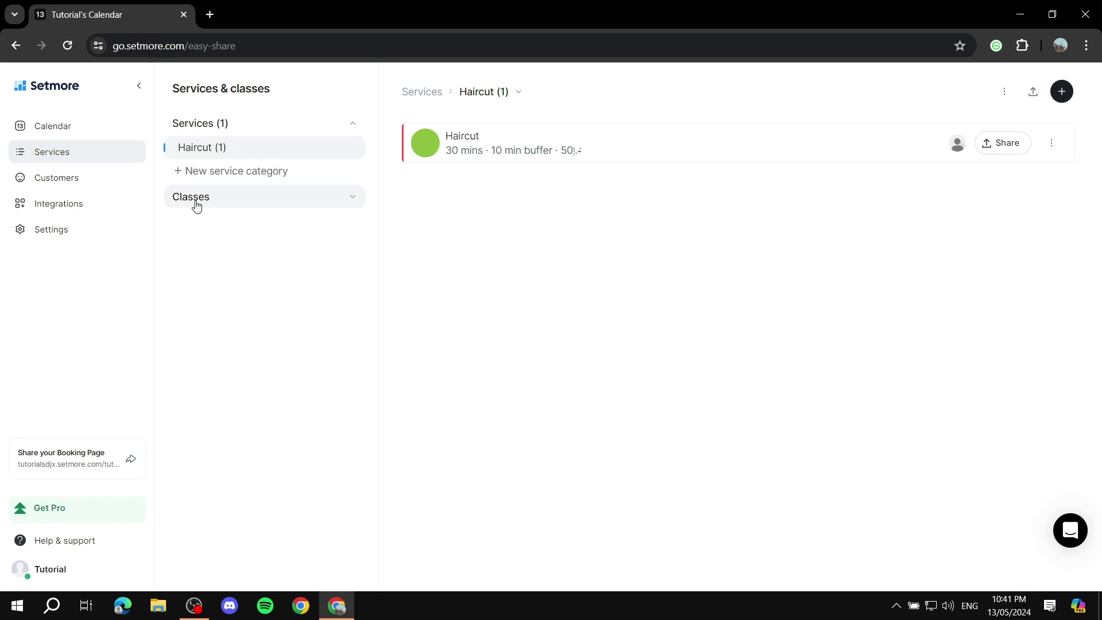
# - From the Calendar's + menu, open Create class and close the chat popup
pyautogui.click(1004, 92)
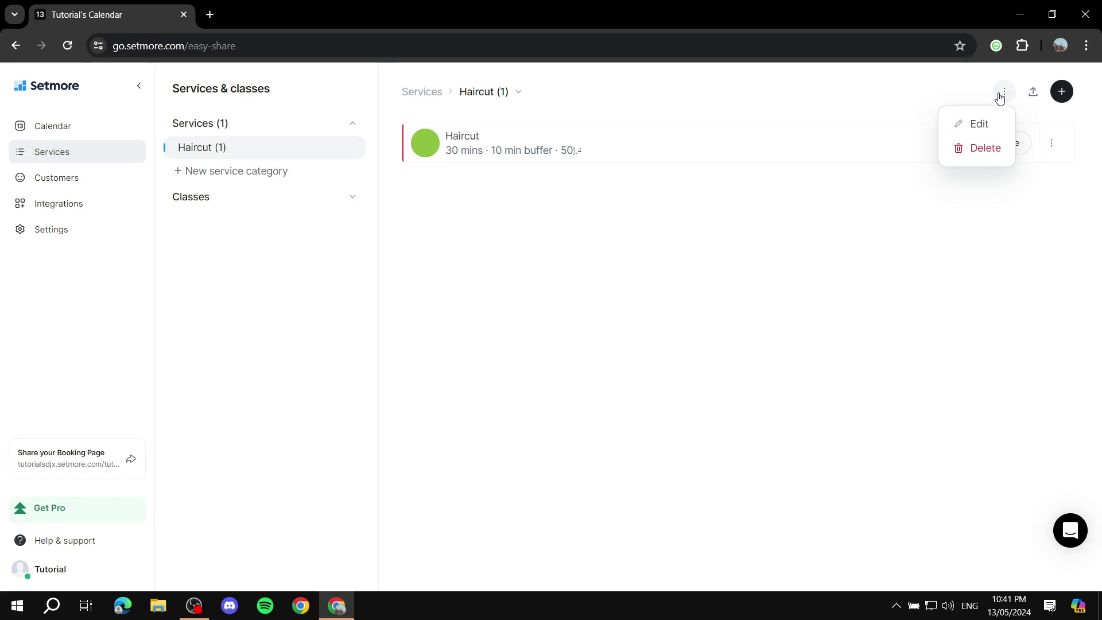
pyautogui.click(1005, 92)
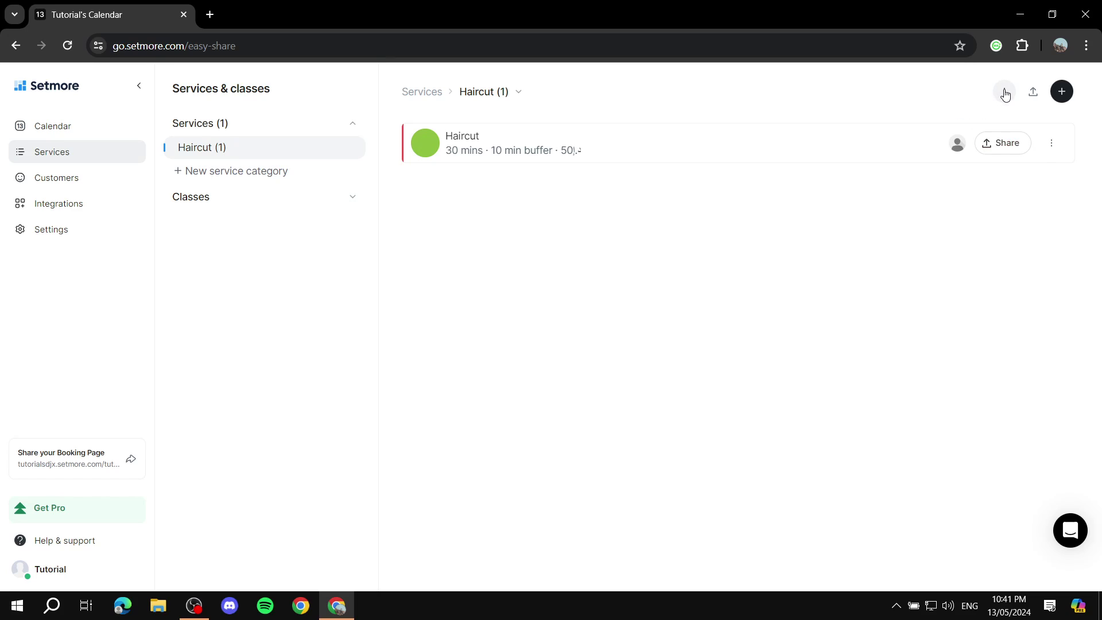
pyautogui.click(44, 127)
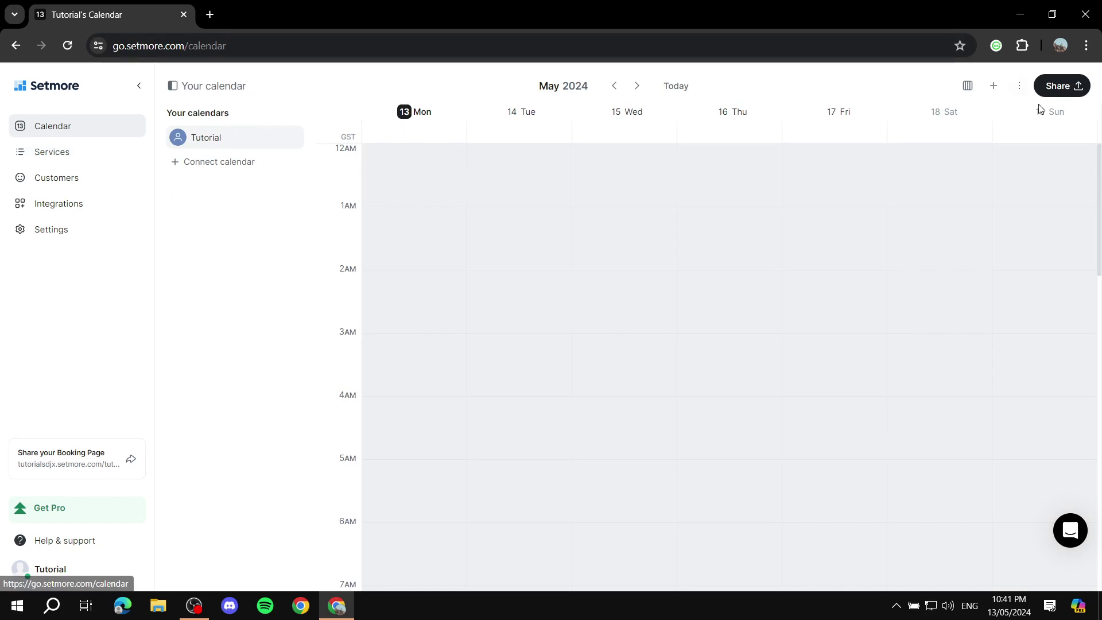
pyautogui.click(995, 88)
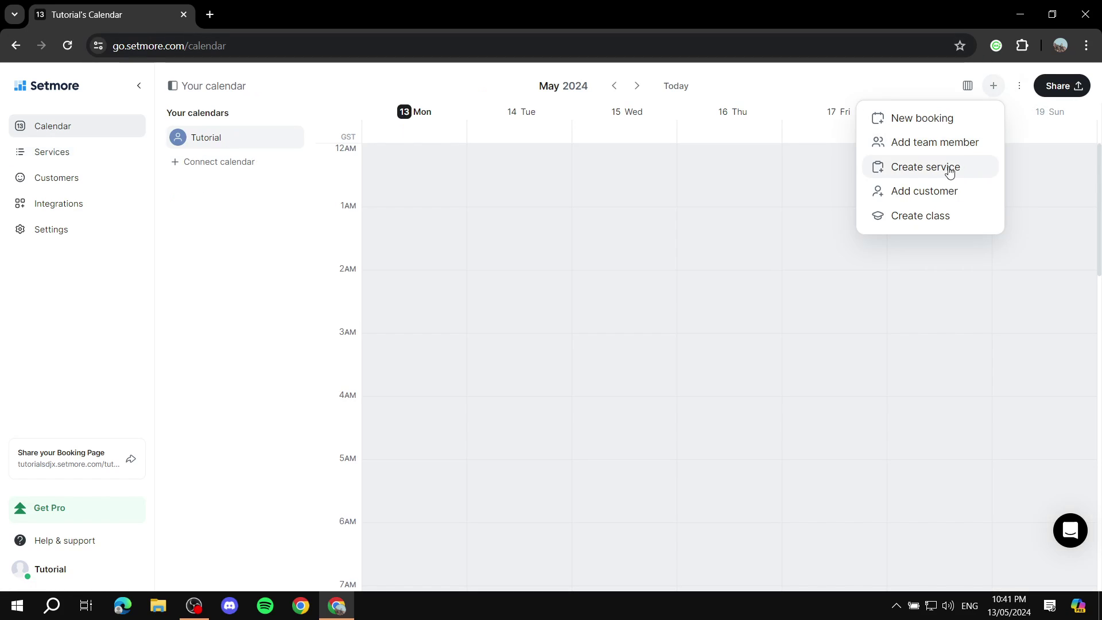
pyautogui.click(918, 216)
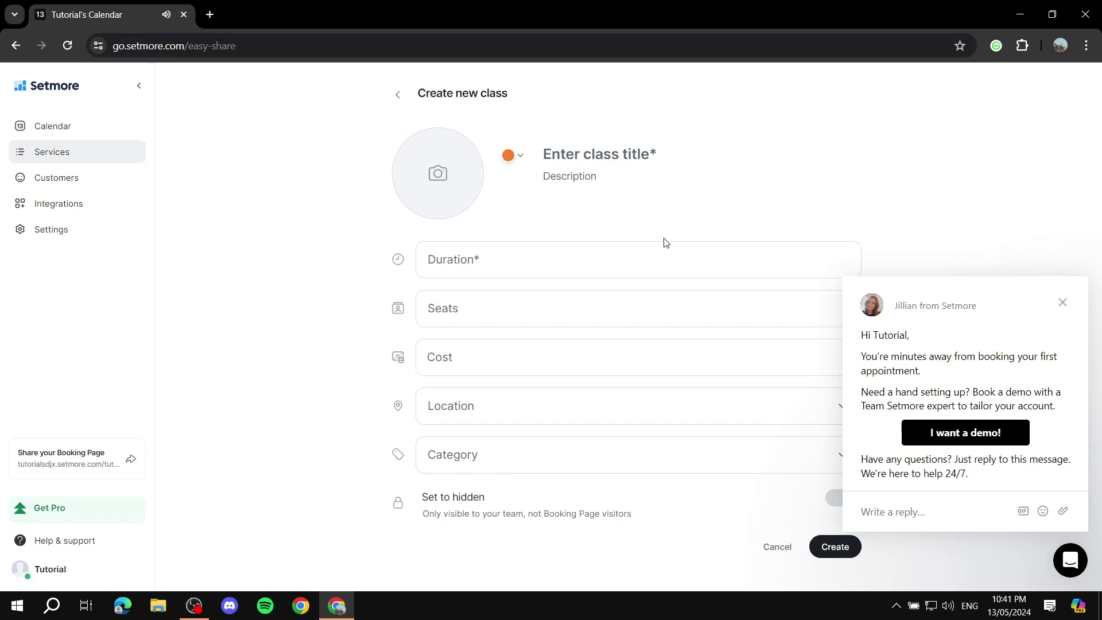
pyautogui.click(1062, 303)
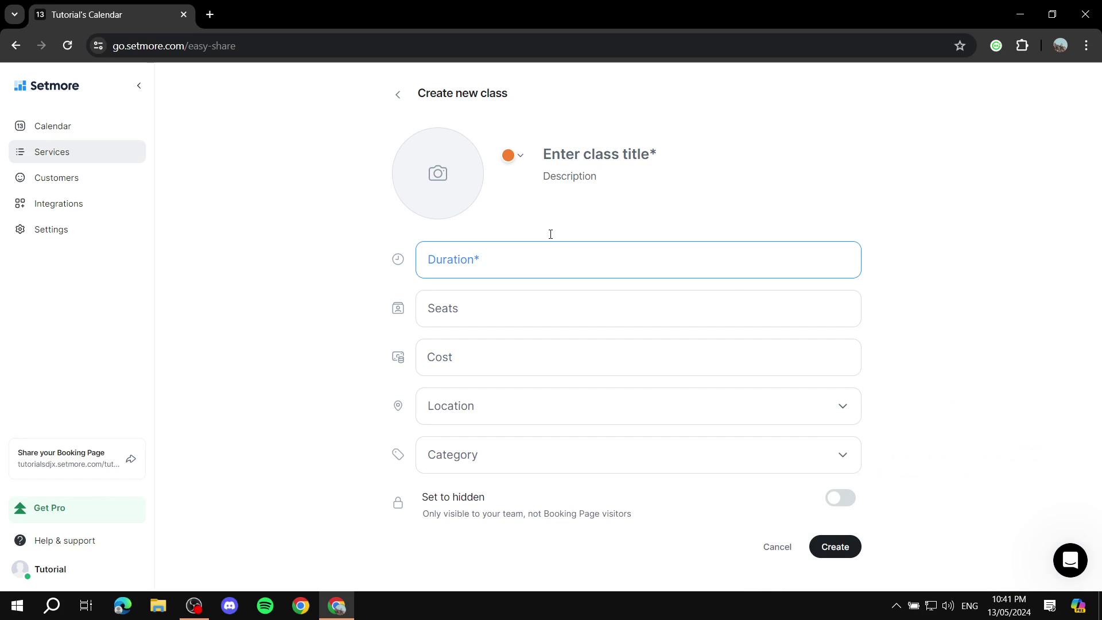
pyautogui.click(54, 180)
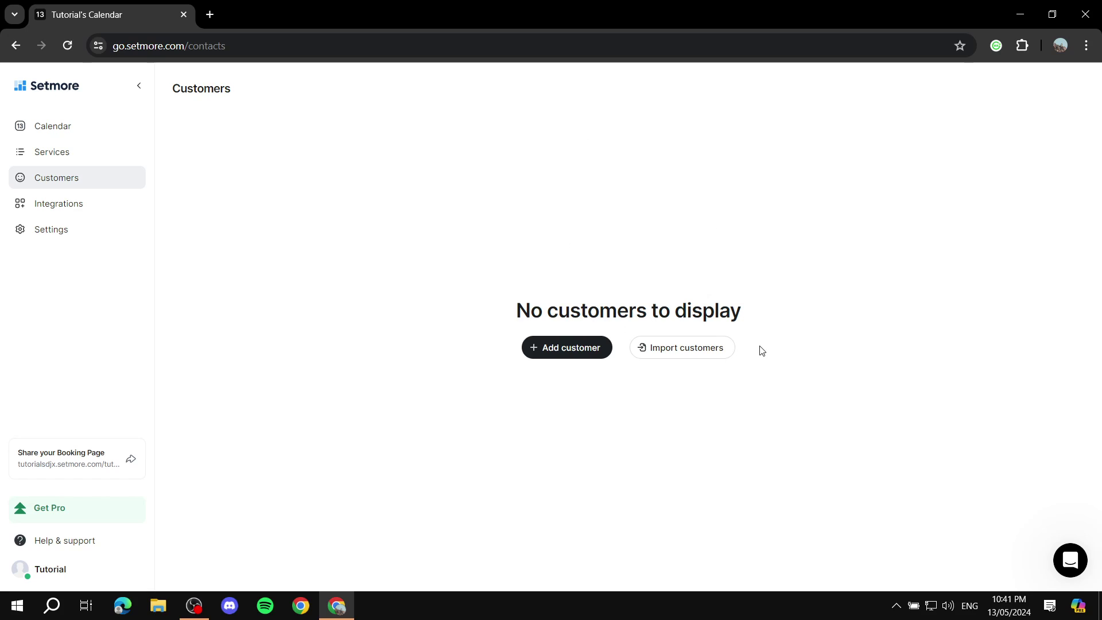
pyautogui.click(57, 202)
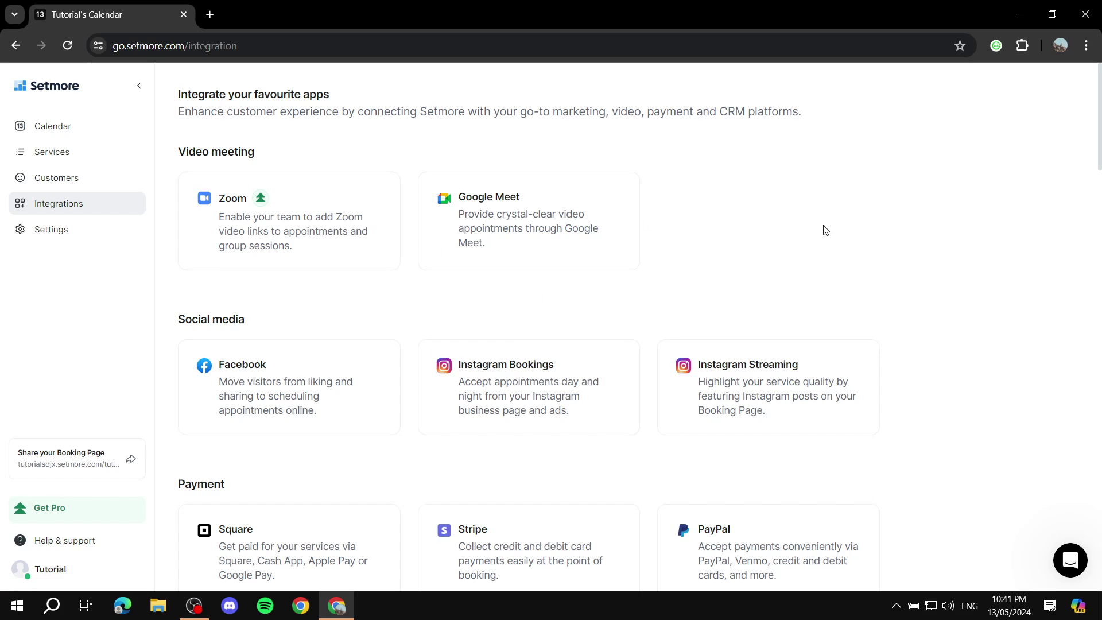
pyautogui.scroll(-6, 636, 300)
pyautogui.scroll(6, 792, 239)
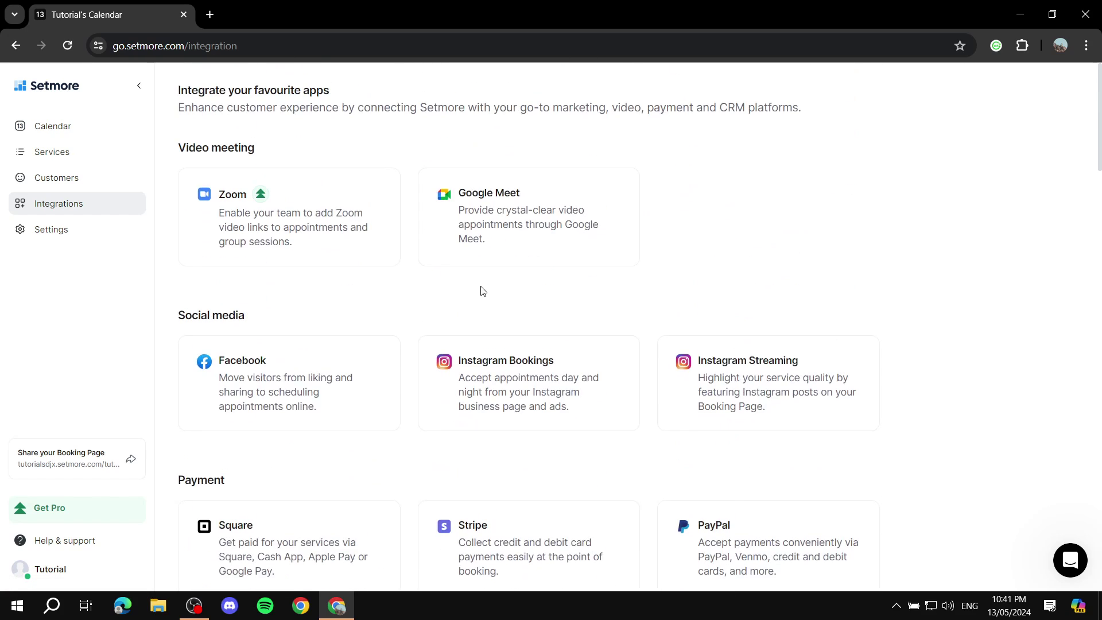
pyautogui.scroll(-6, 481, 290)
pyautogui.scroll(-1, 196, 394)
pyautogui.scroll(6, 157, 311)
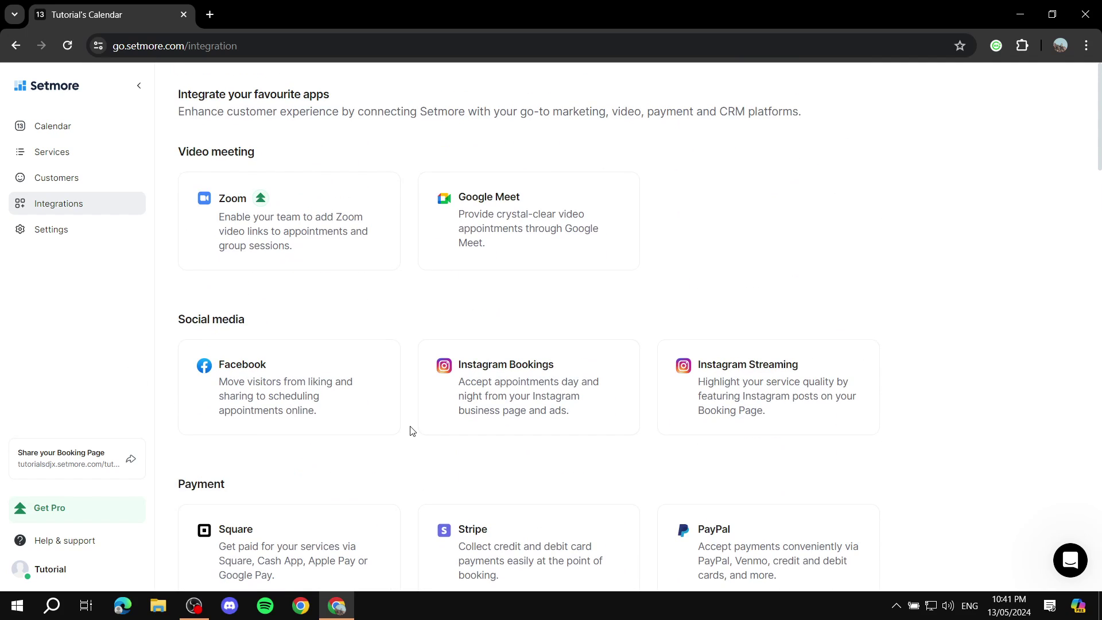
# - Open Settings at Your profile, preview the public booking page in a new tab, then close it
pyautogui.click(44, 227)
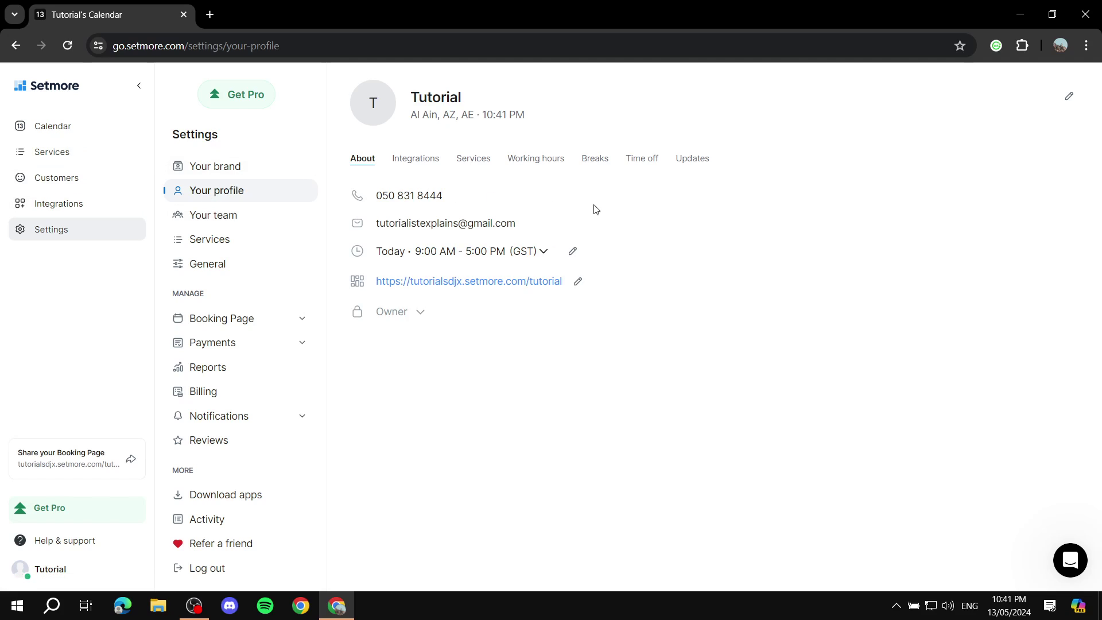
pyautogui.rightClick(489, 285)
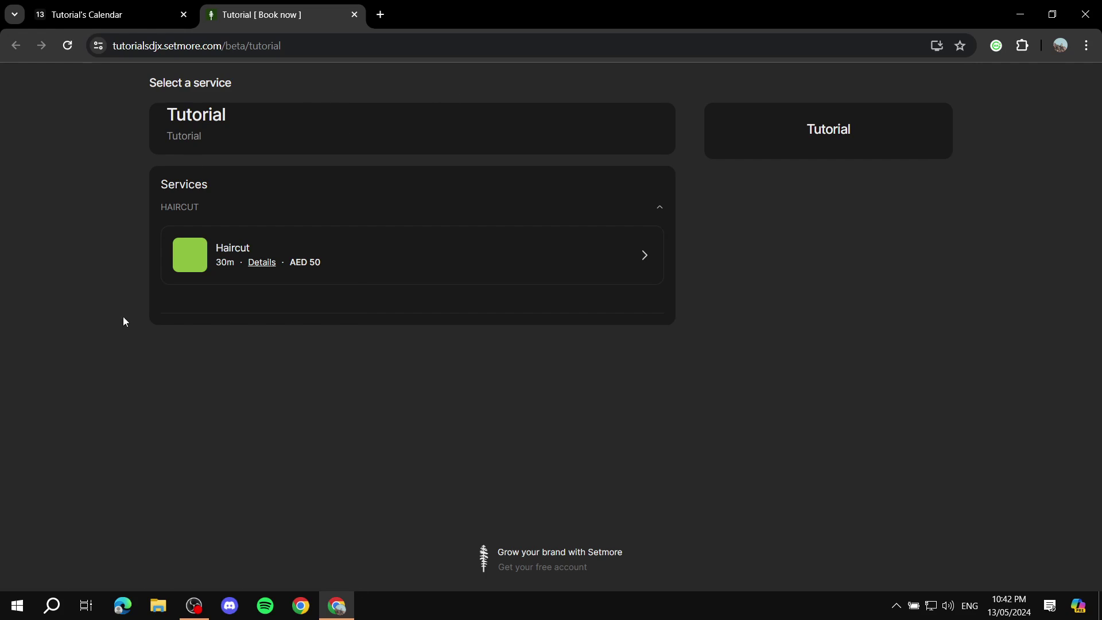
pyautogui.click(355, 15)
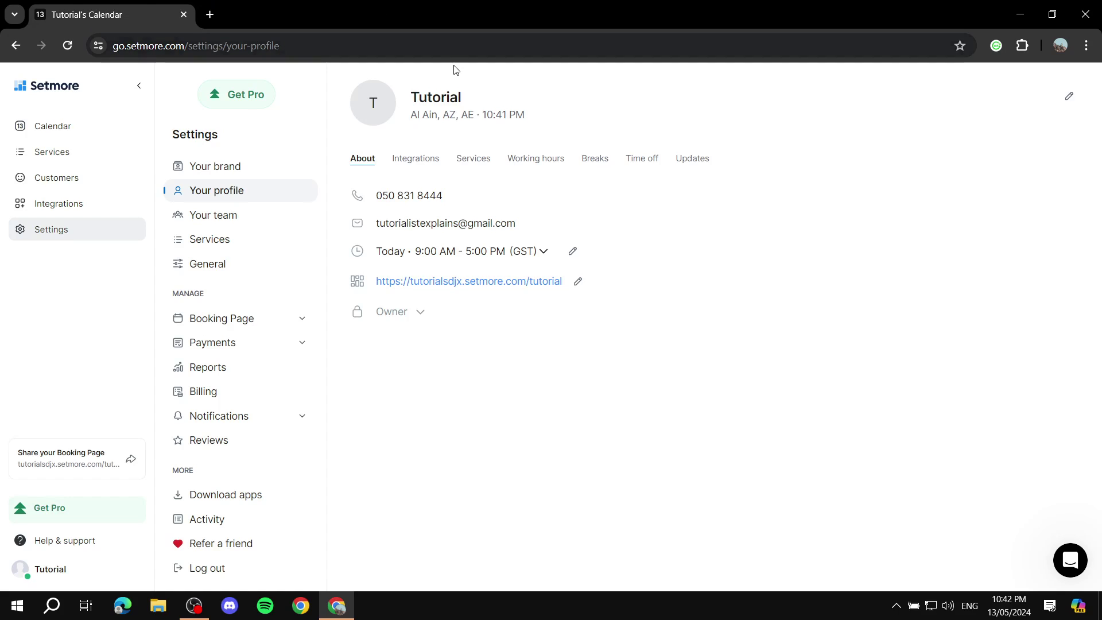
# - Open the Booking Page overview under Manage and review its booking URL and brand details
pyautogui.click(271, 323)
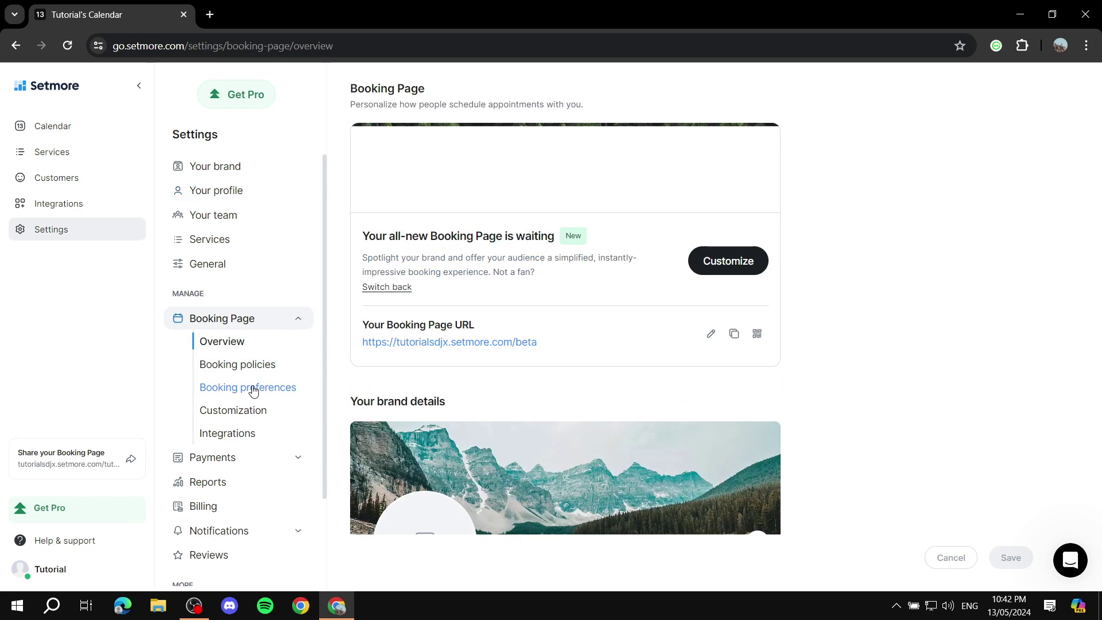
pyautogui.scroll(-1, 643, 258)
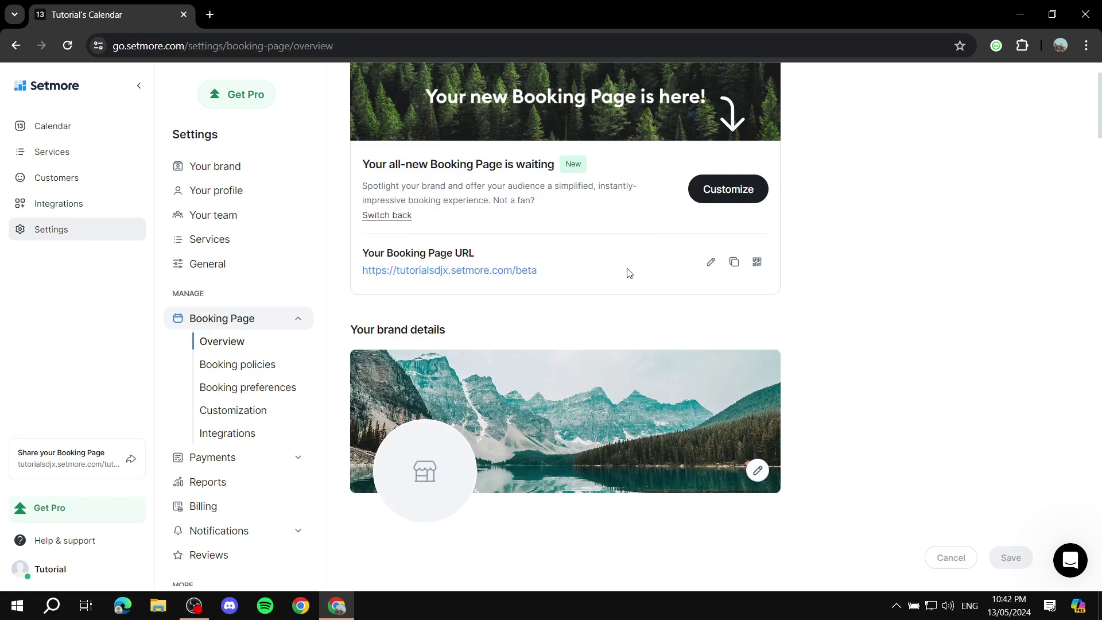
pyautogui.scroll(-1, 613, 383)
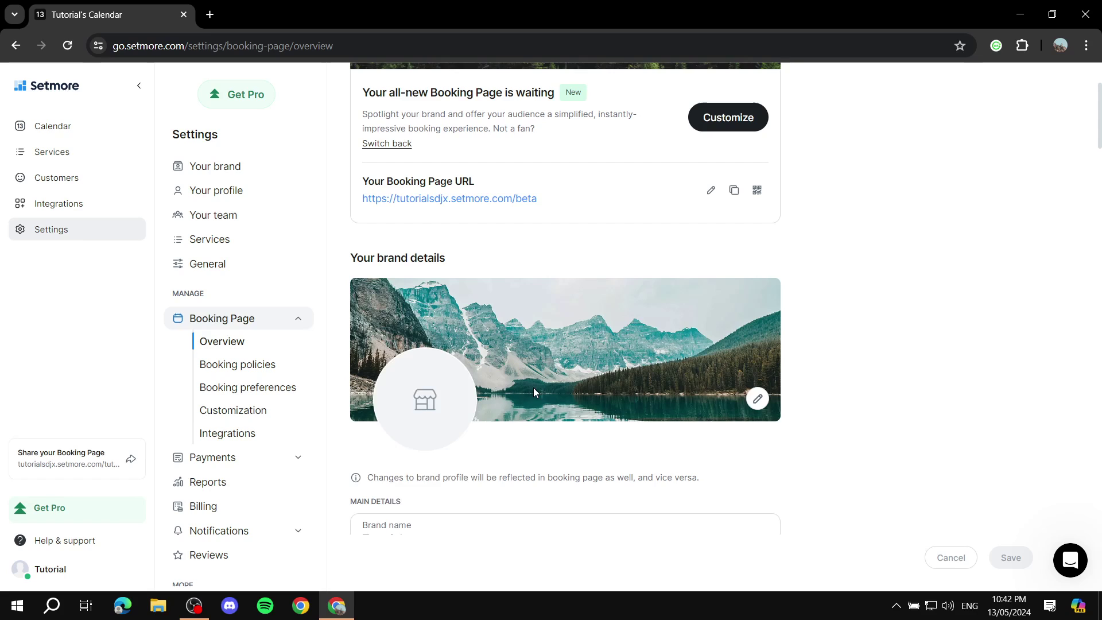
pyautogui.scroll(-1, 660, 356)
pyautogui.scroll(-4, 682, 321)
pyautogui.scroll(7, 387, 374)
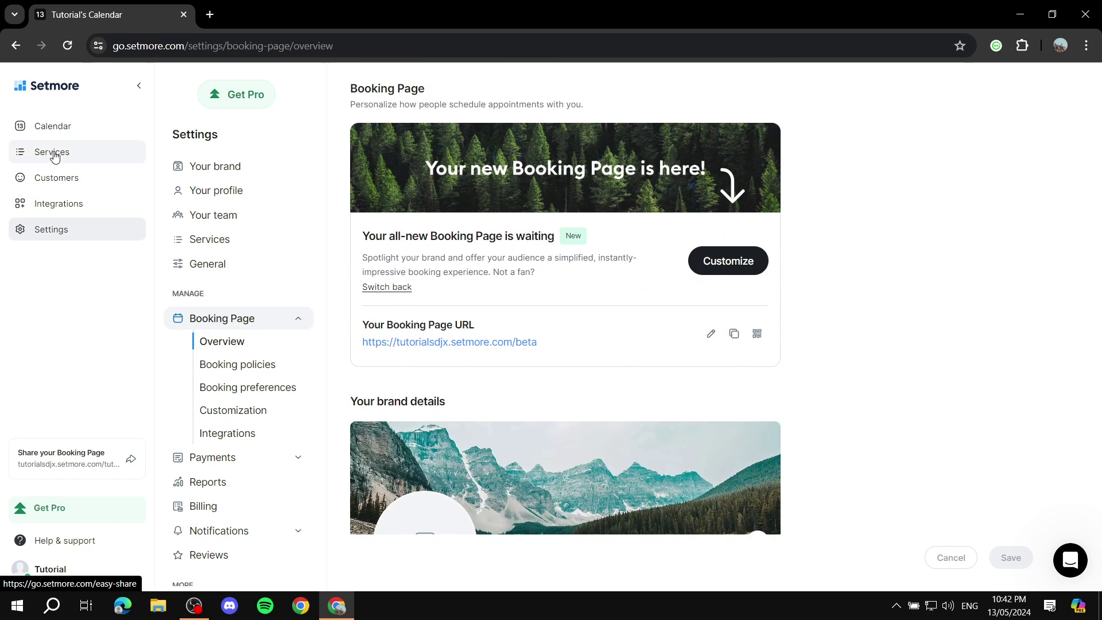
# - Return to the 13–19 May 2024 calendar, discard a Saturday 2AM appointment draft, and show calendar options
pyautogui.click(49, 87)
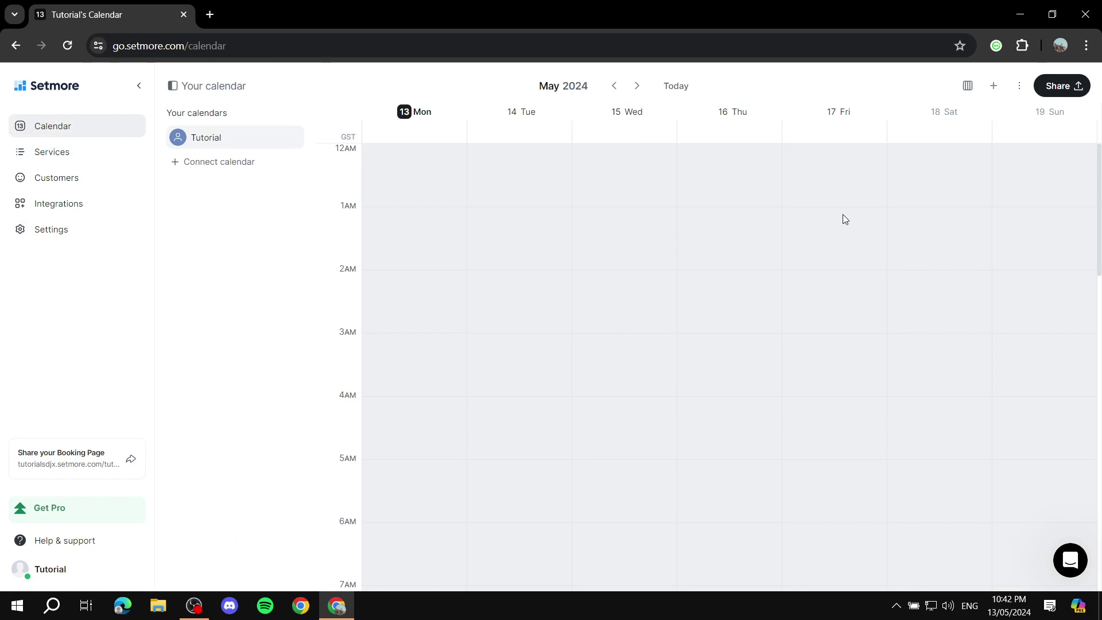
pyautogui.click(932, 289)
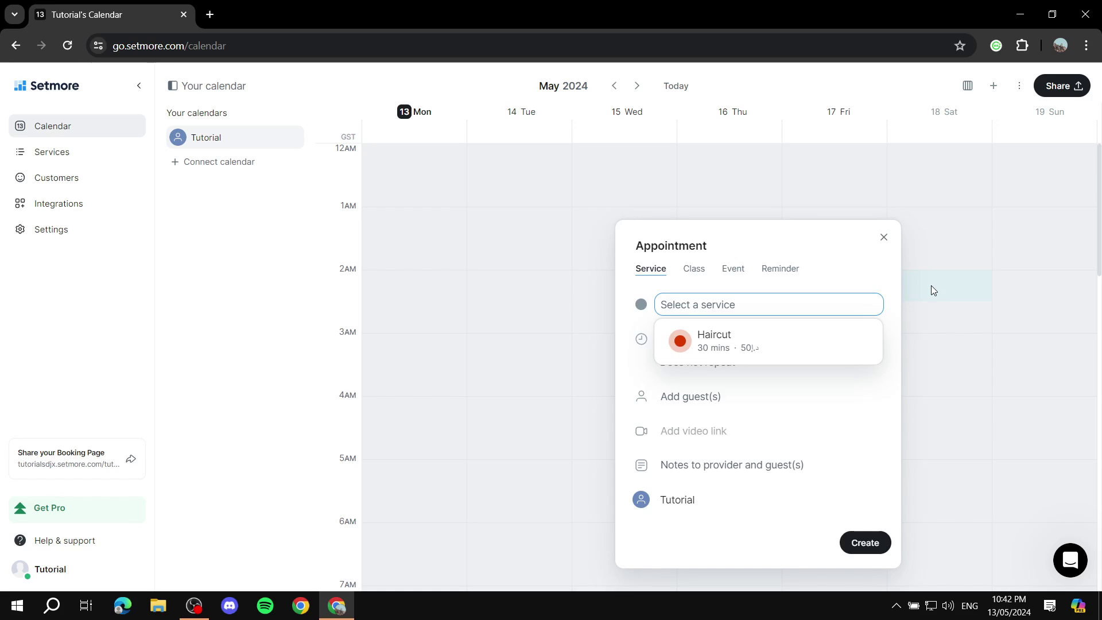
pyautogui.click(884, 237)
pyautogui.click(1020, 86)
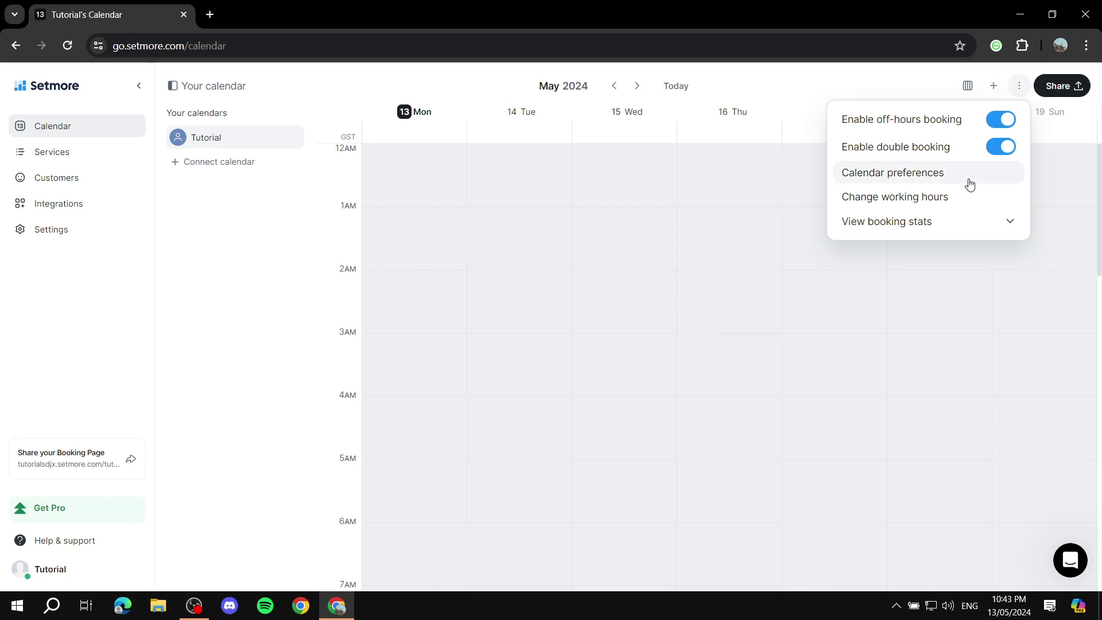
# - Set Monday's start to 9:45 AM, apply it to all days, remove Friday, and add Sunday hours
pyautogui.click(903, 204)
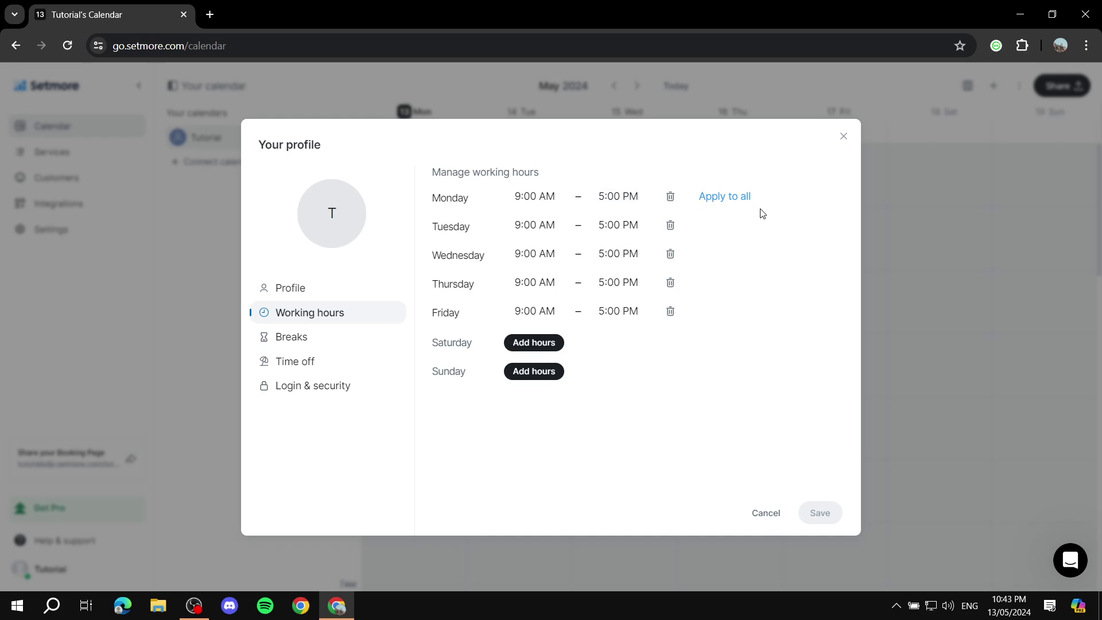
pyautogui.click(528, 197)
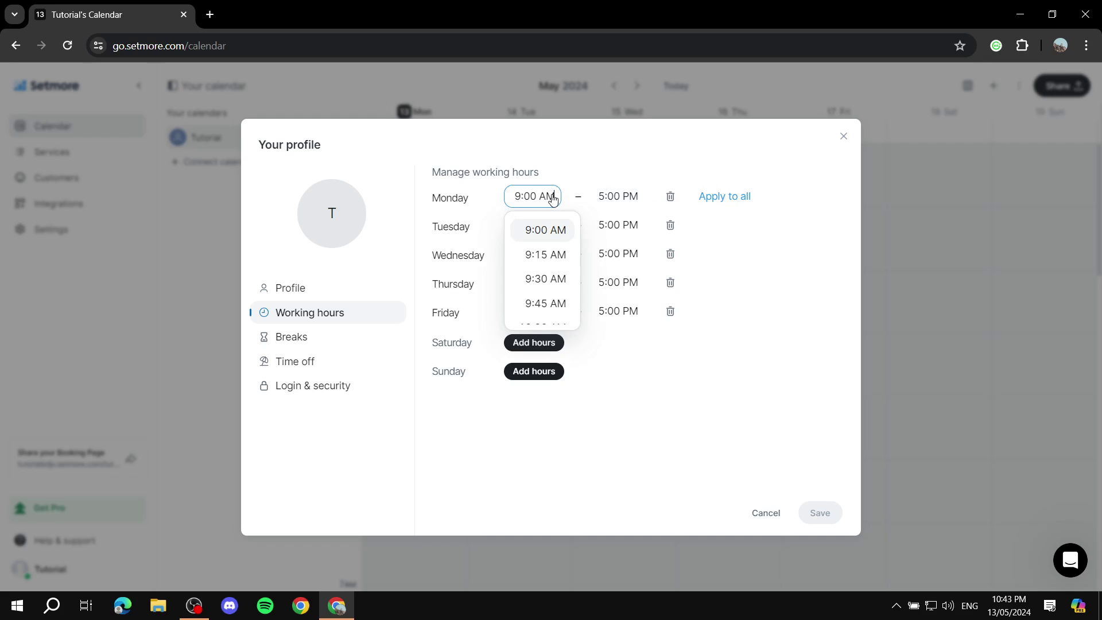
pyautogui.click(549, 303)
pyautogui.click(736, 197)
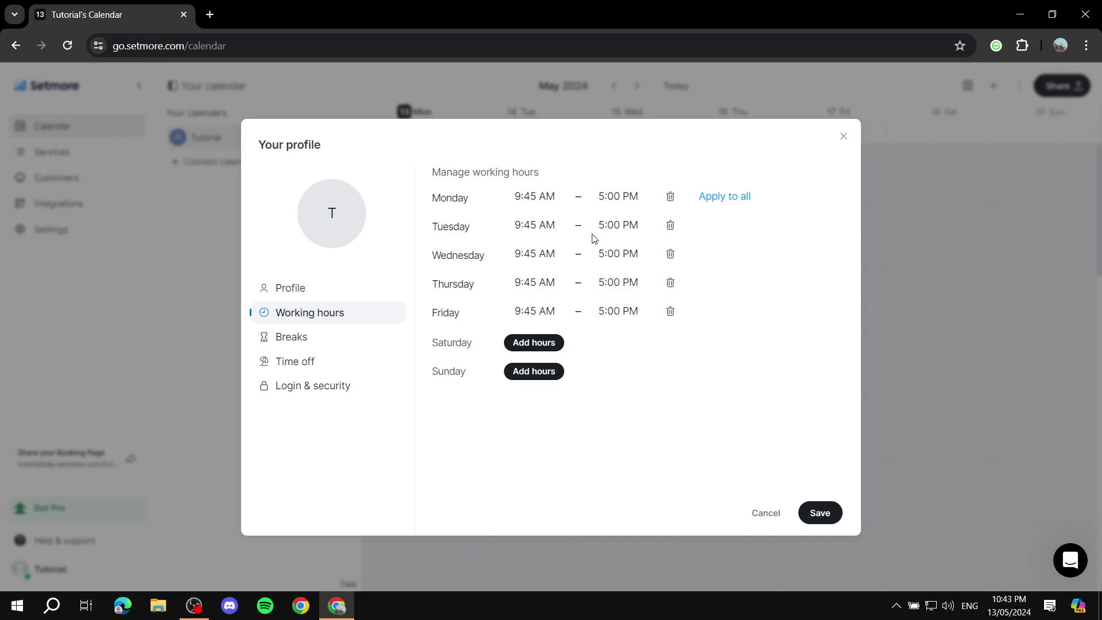
pyautogui.click(671, 283)
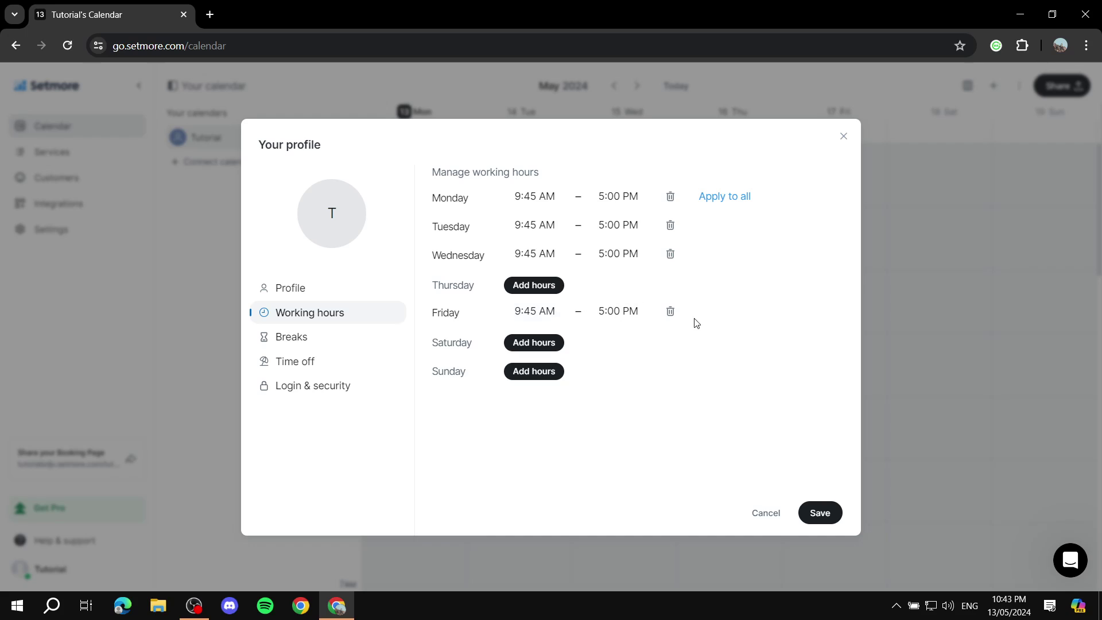
pyautogui.click(670, 312)
pyautogui.click(527, 286)
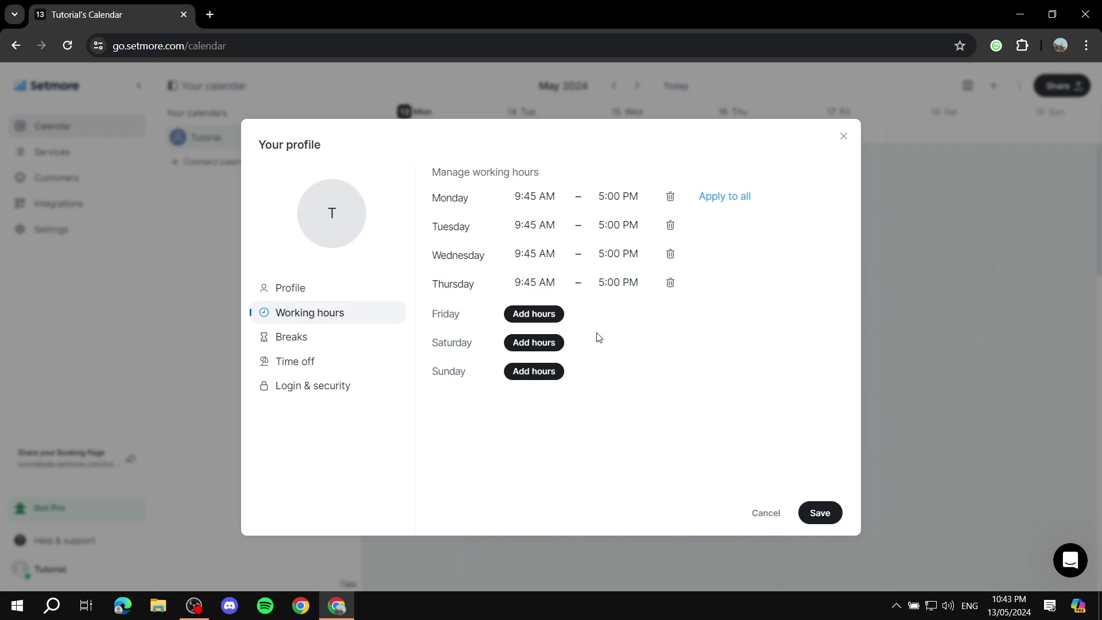
pyautogui.click(539, 376)
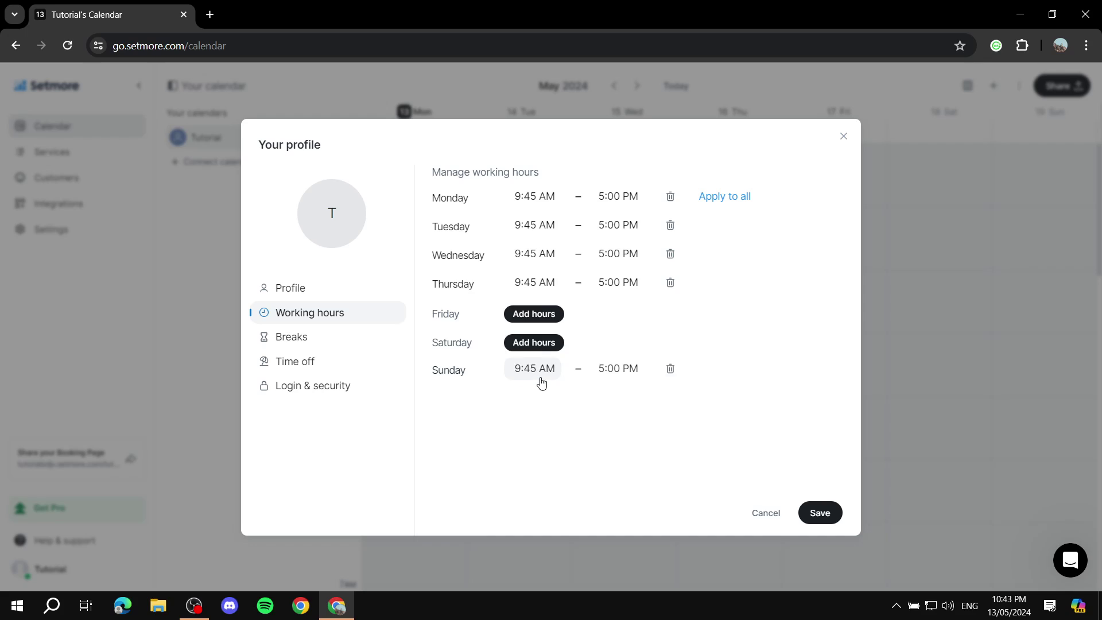
pyautogui.click(336, 224)
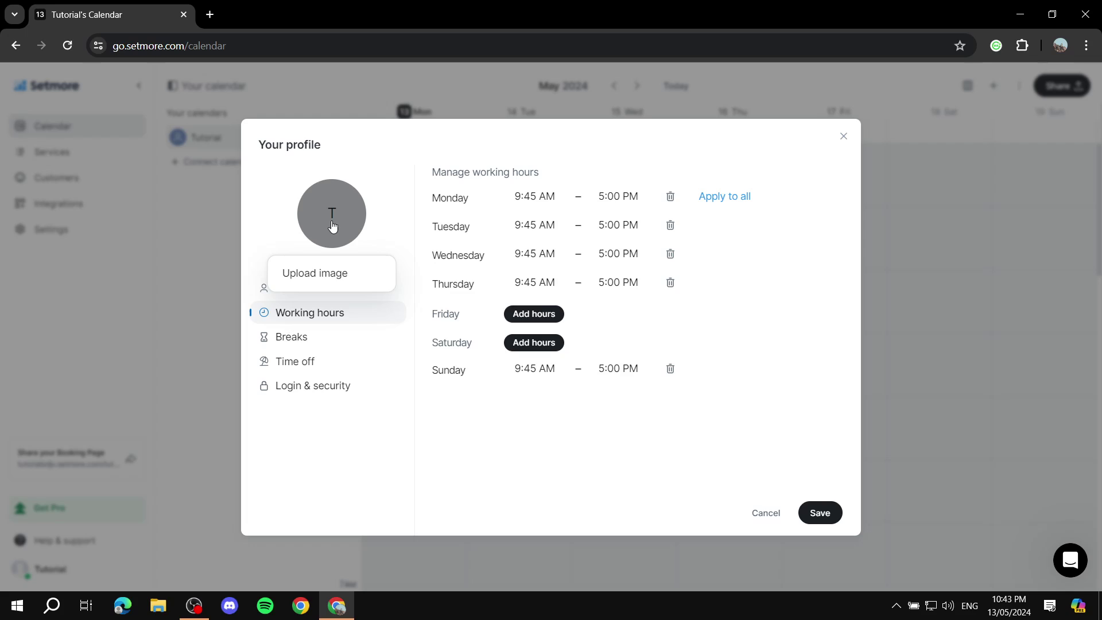
# - Add a 9:45–10:00 AM break on Monday
pyautogui.click(291, 339)
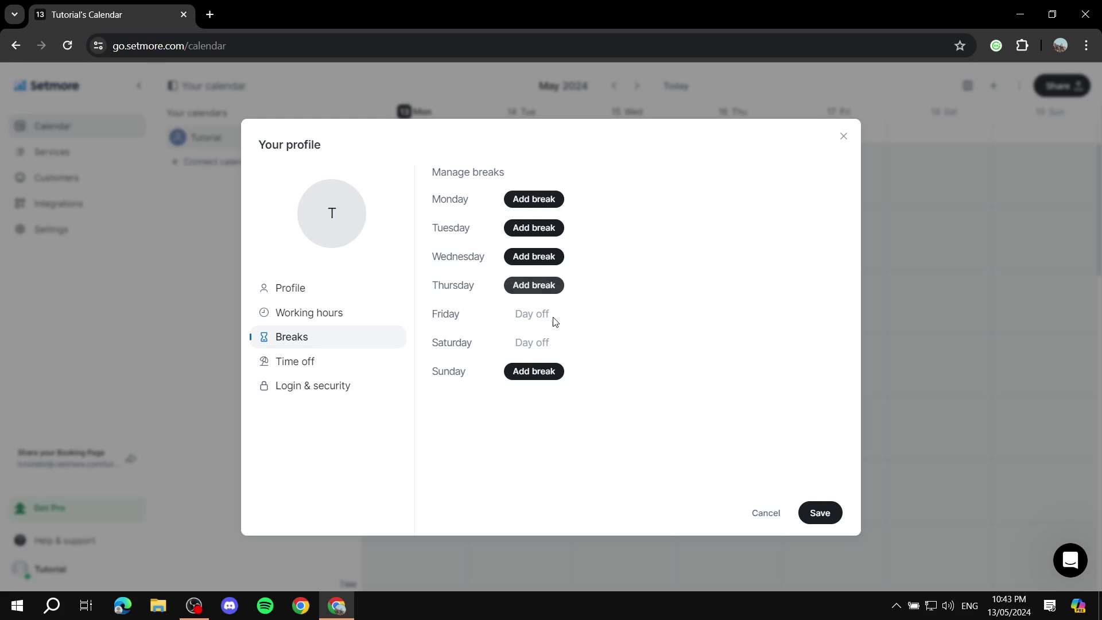
pyautogui.click(538, 202)
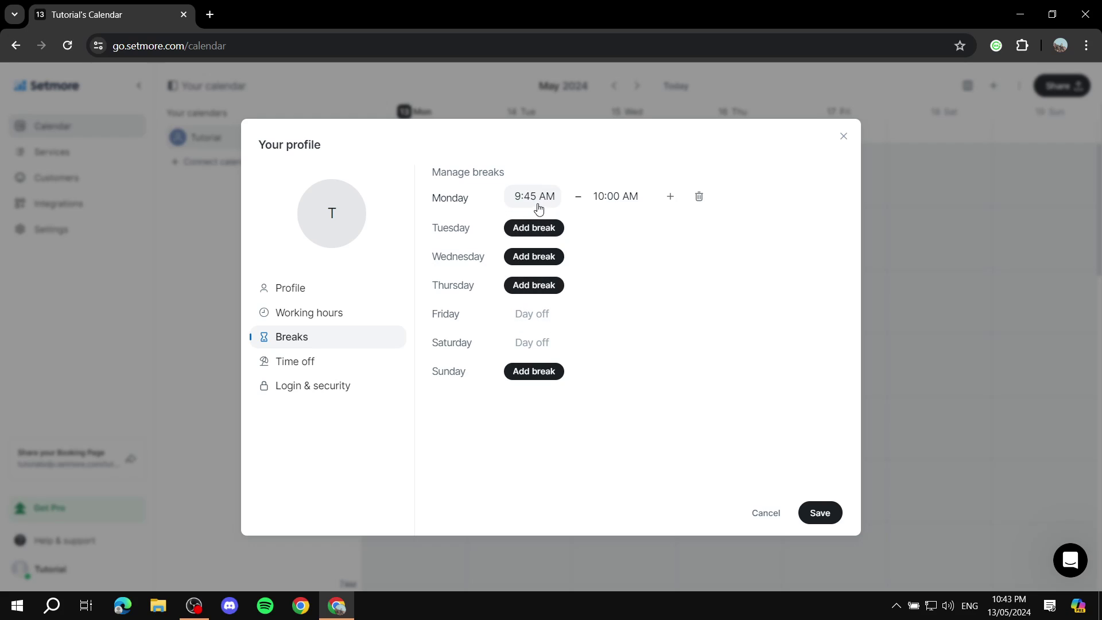
pyautogui.click(544, 197)
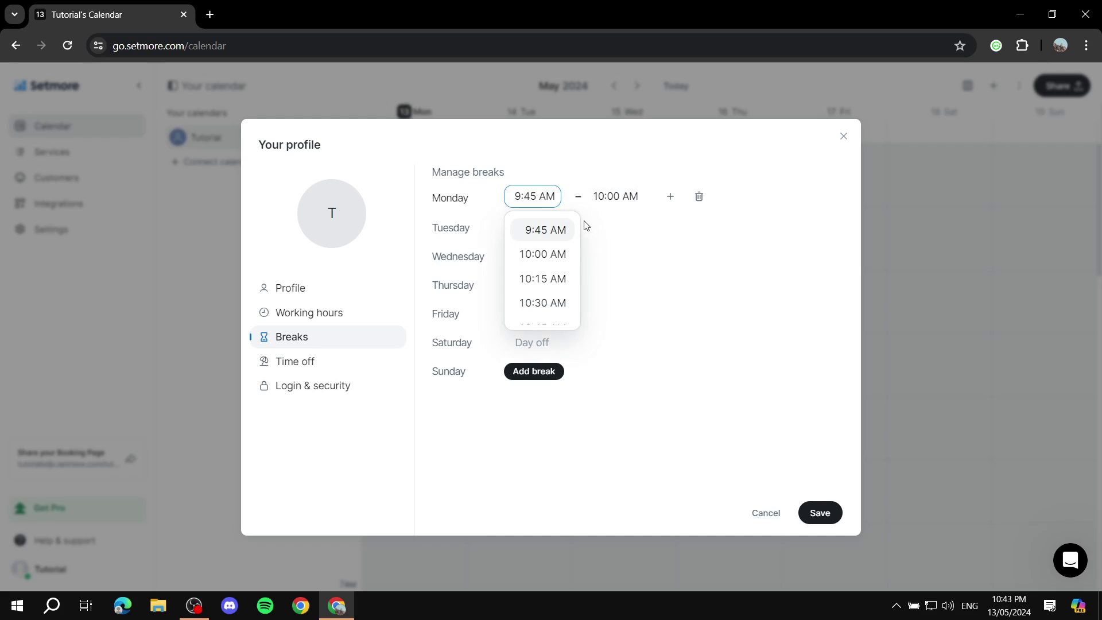
pyautogui.click(666, 274)
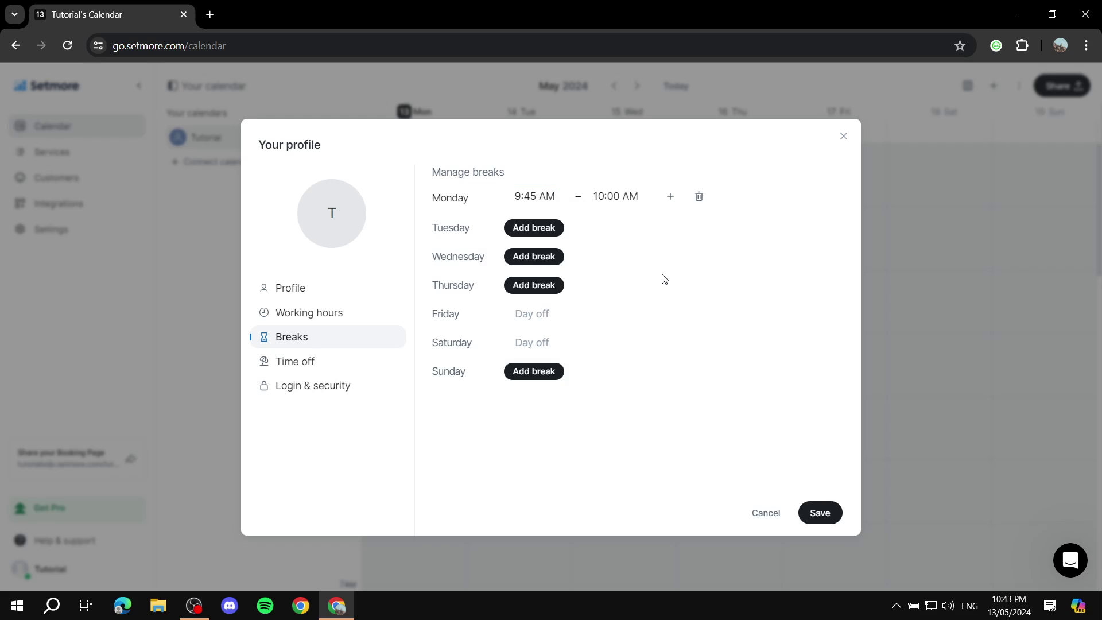
# - Start a custom time-off entry, then close the profile window without saving it
pyautogui.click(303, 365)
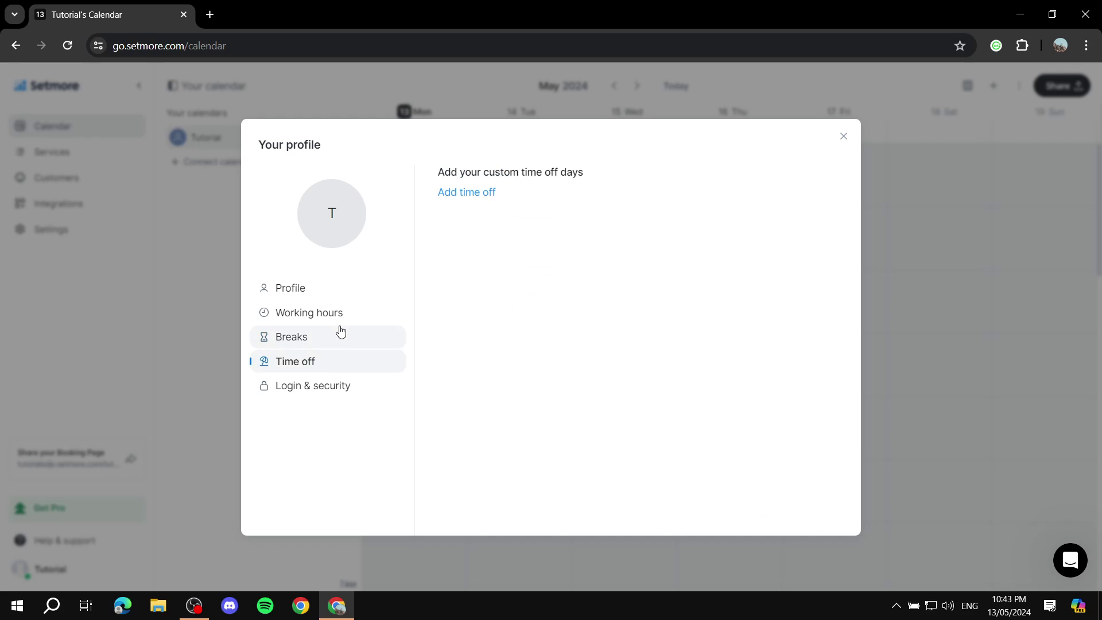
pyautogui.click(459, 193)
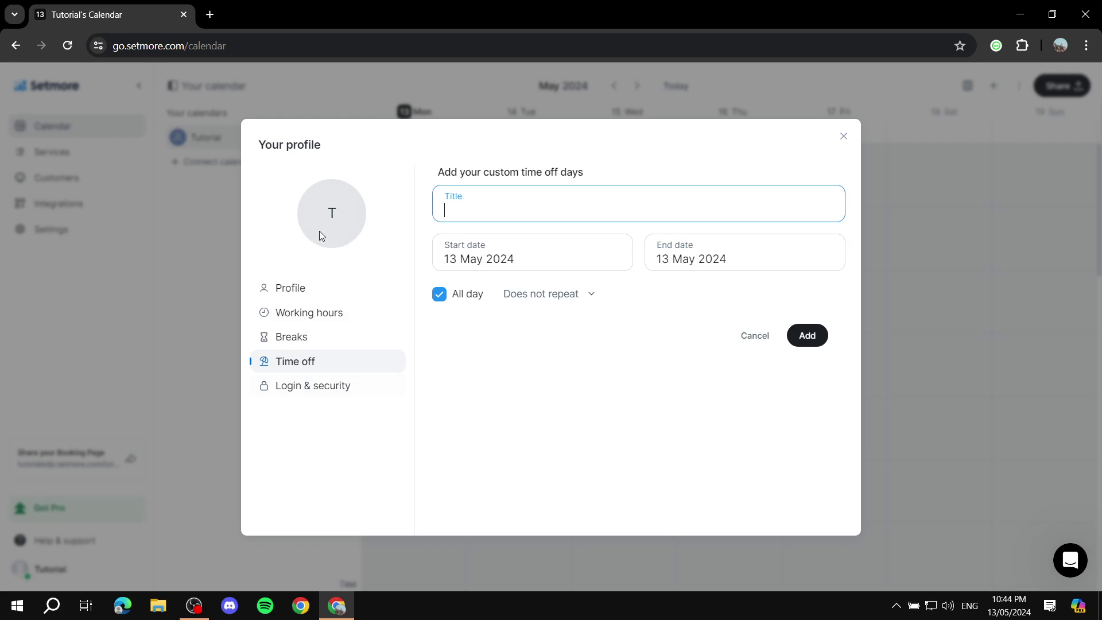
pyautogui.click(847, 140)
# - Open Your profile and make the booking URL editable, selecting 'tutorial' but leaving it unchanged
pyautogui.click(41, 234)
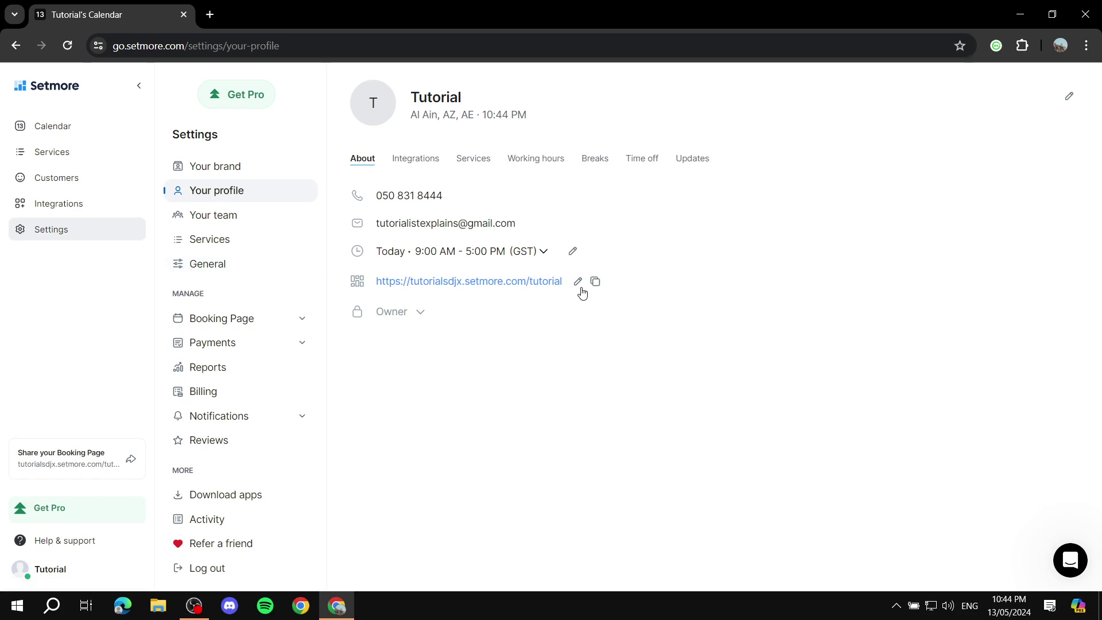
pyautogui.click(578, 282)
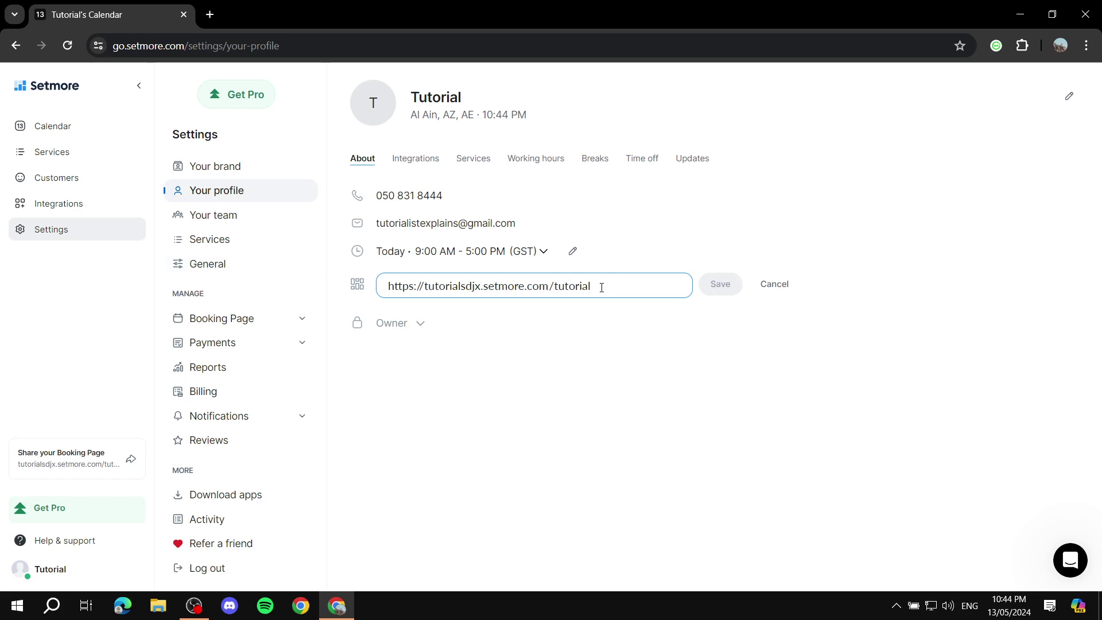
pyautogui.moveTo(601, 288); pyautogui.dragTo(549, 287)
pyautogui.press('Right')
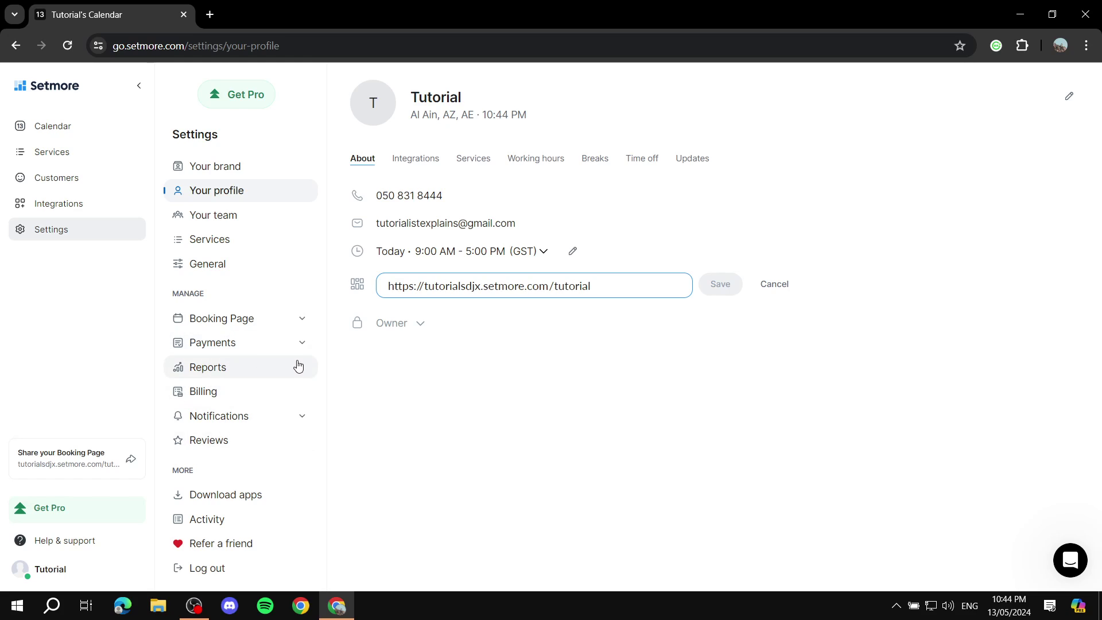
# - Reach Services & classes, where Haircut is listed at 30 mins with a 10-min buffer
pyautogui.click(46, 129)
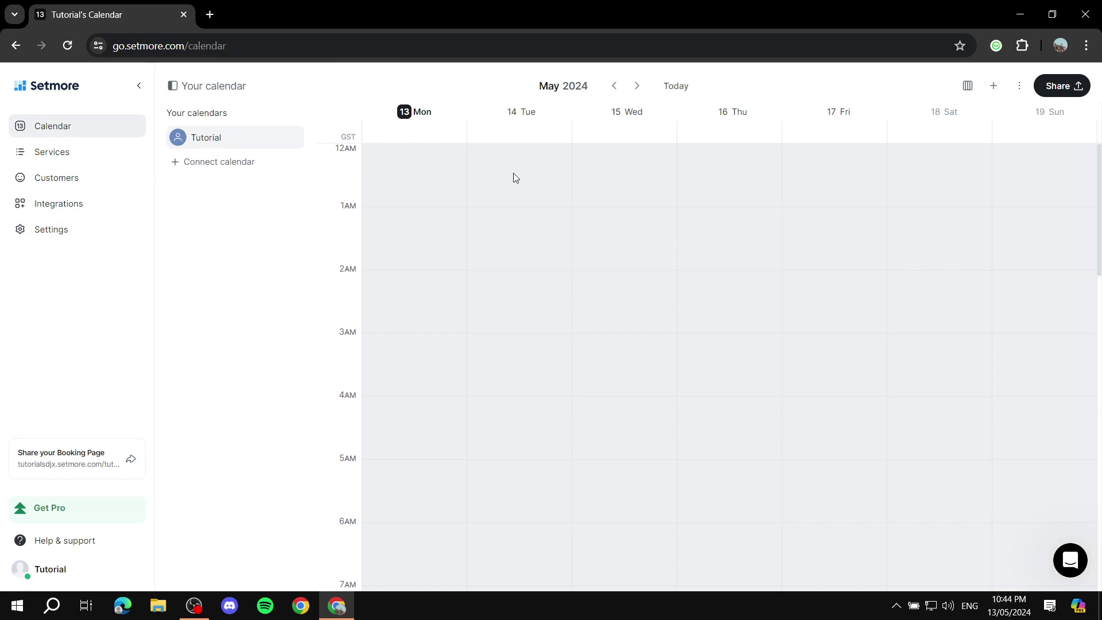
pyautogui.scroll(-10, 477, 346)
pyautogui.scroll(10, 460, 341)
pyautogui.click(63, 153)
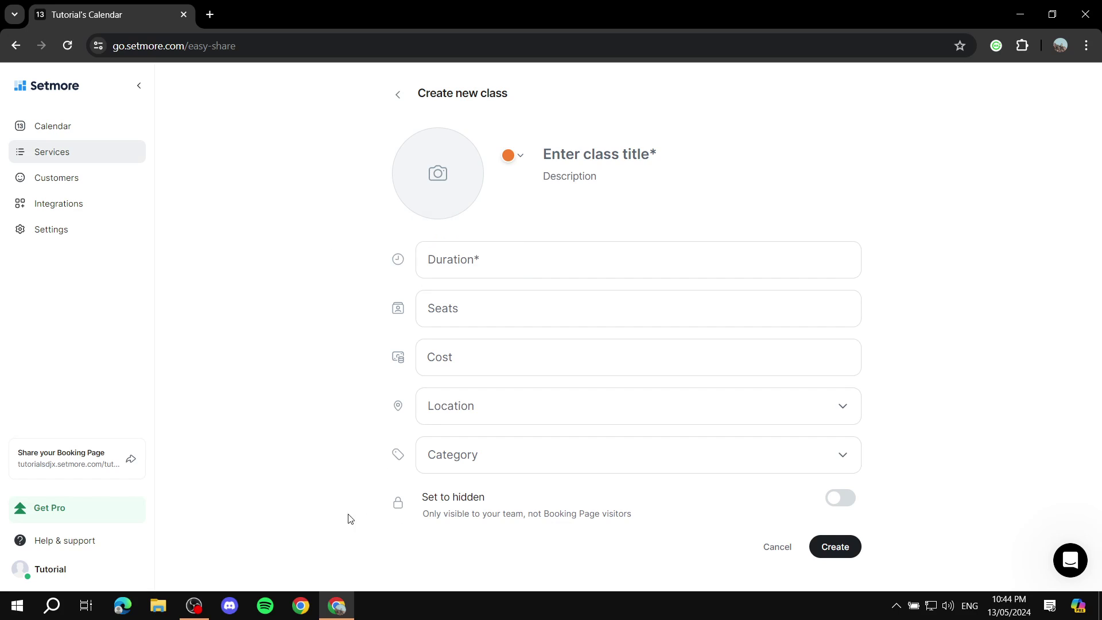
pyautogui.click(397, 95)
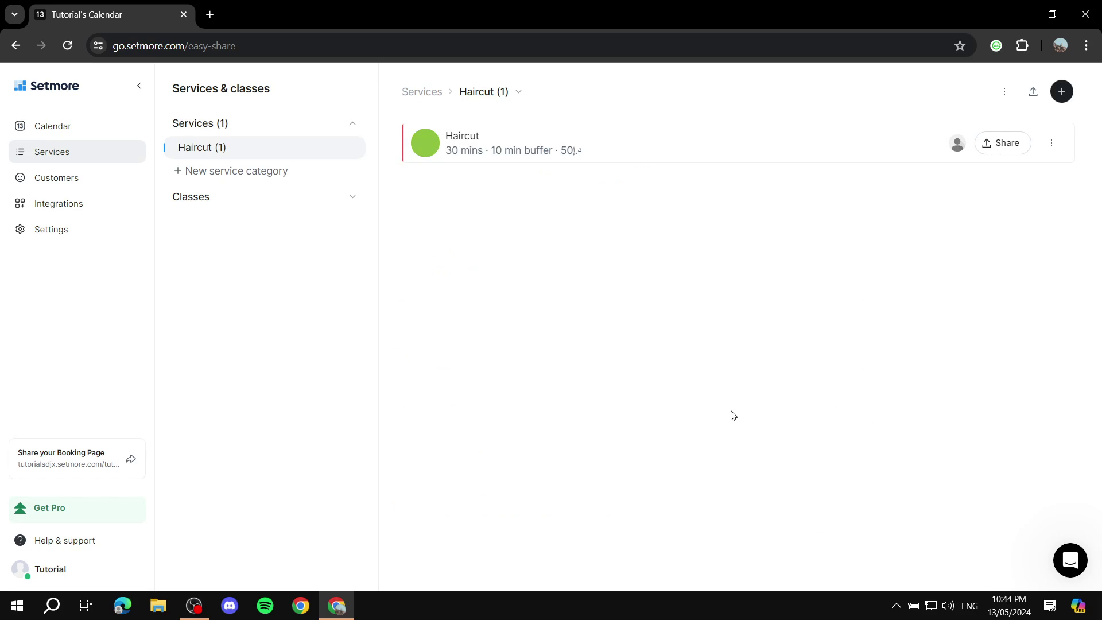